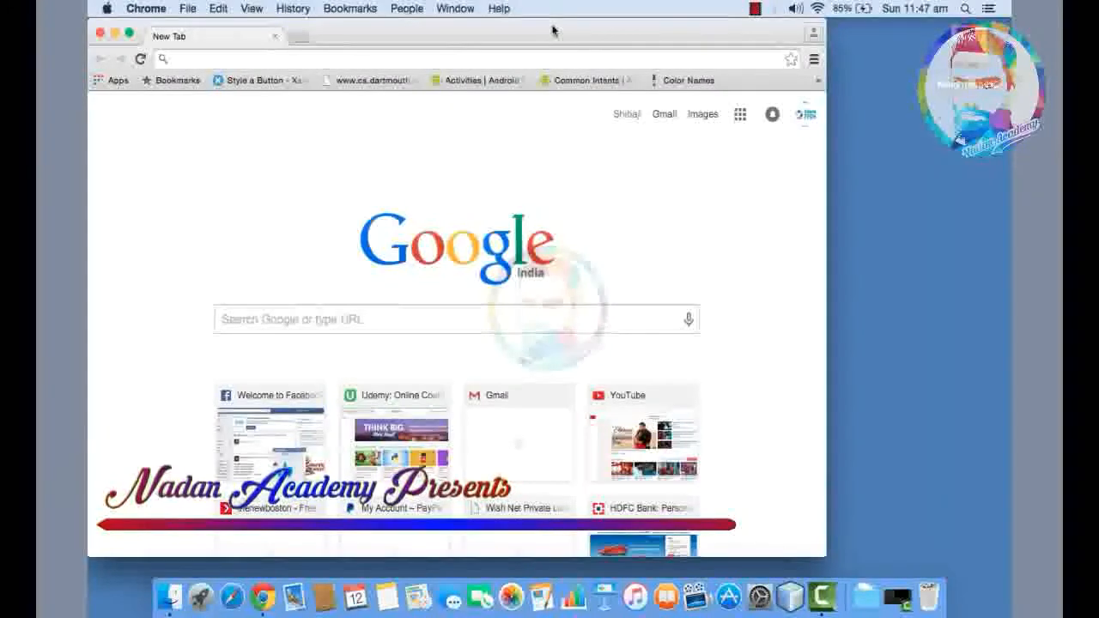
left_click(200, 62)
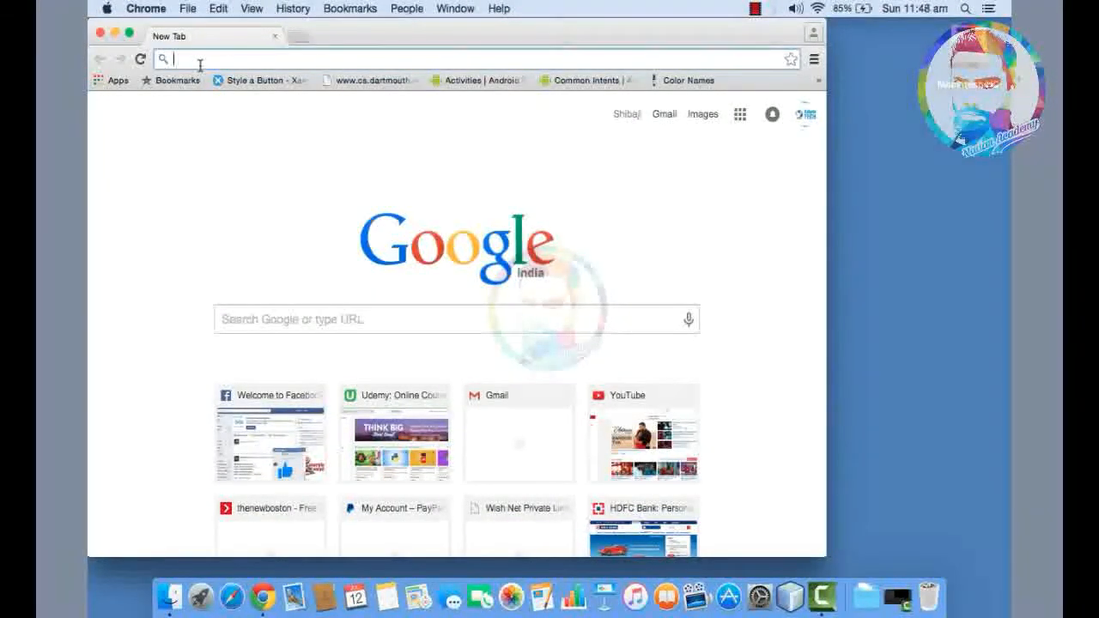
type("www.c")
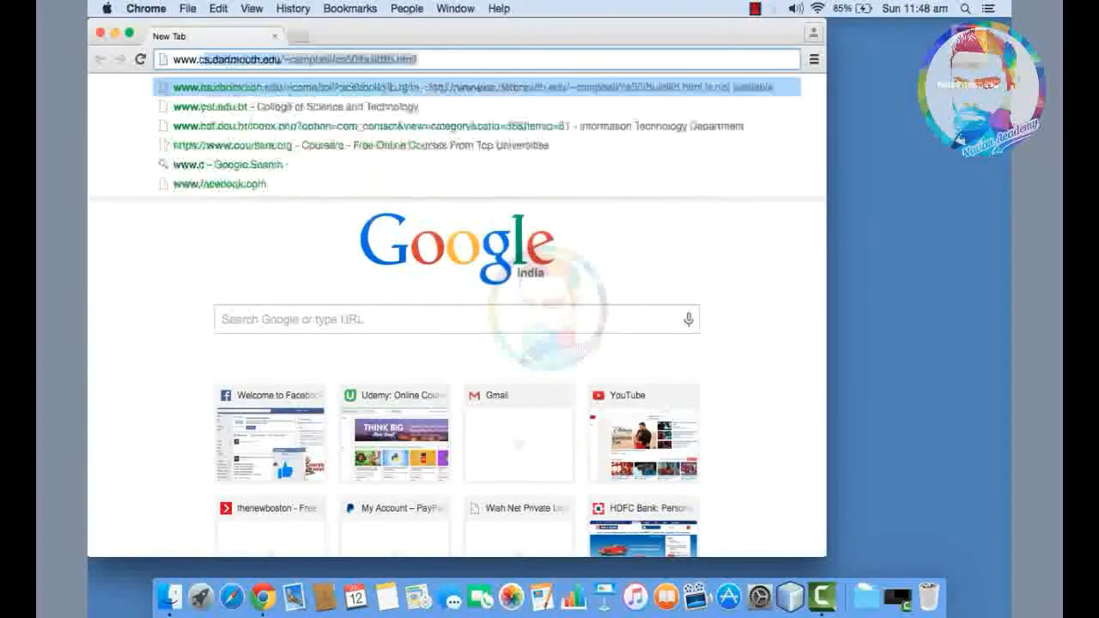
type("odeblocks")
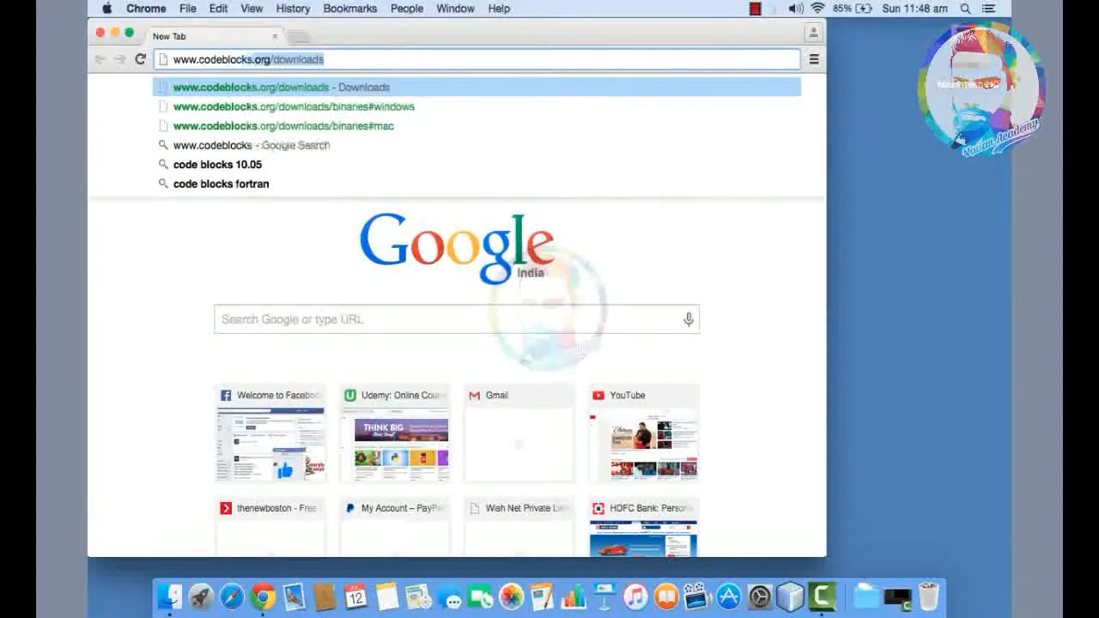
key("Return")
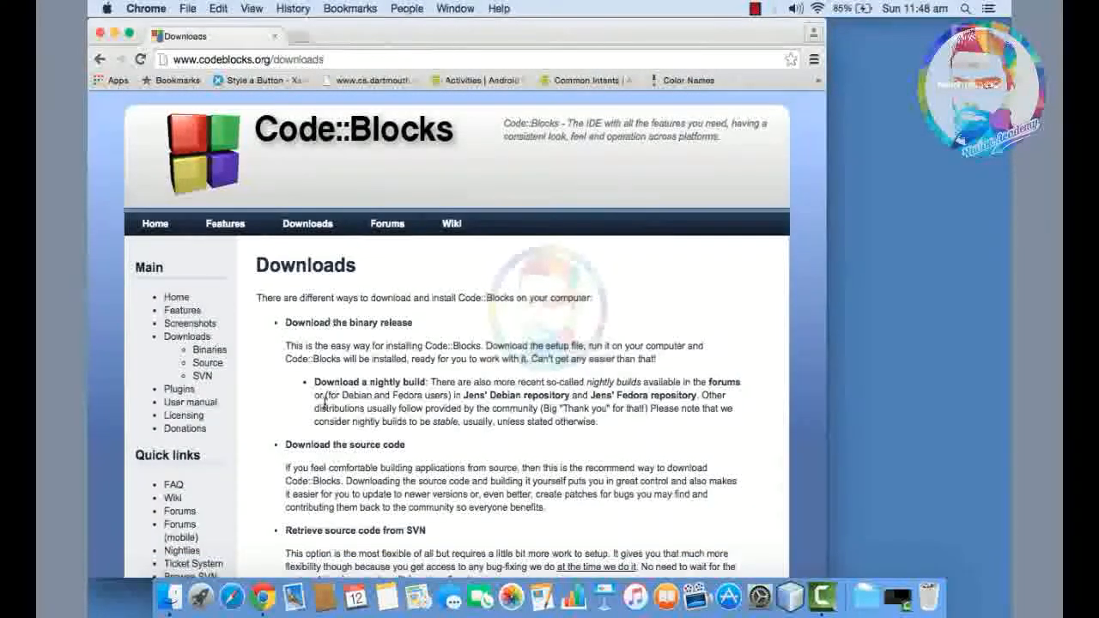
Step: Open the Code::Blocks binaries page and go to its Windows 2000/XP/Vista/7/8 download section
scroll(325, 404, "down", 3)
scroll(325, 402, "down", 7)
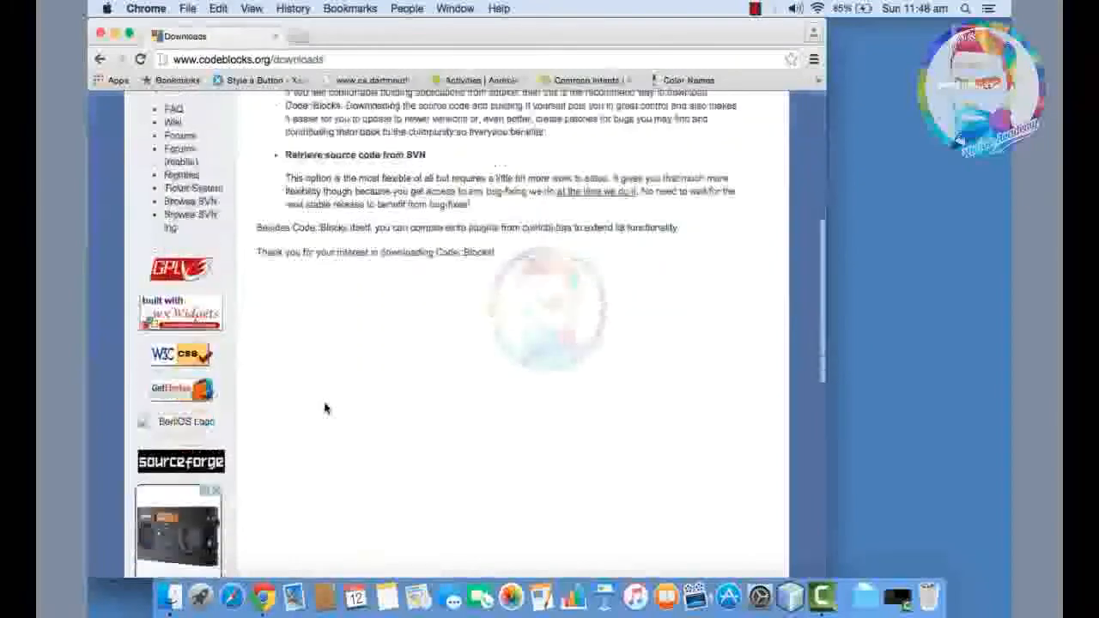
scroll(325, 402, "up", 10)
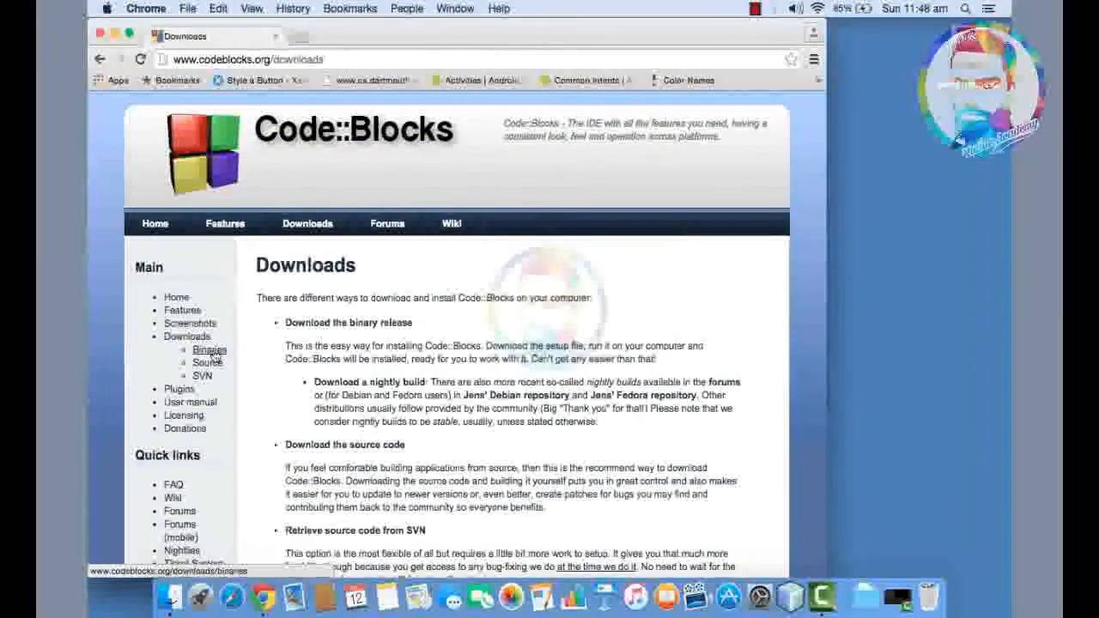
left_click(212, 351)
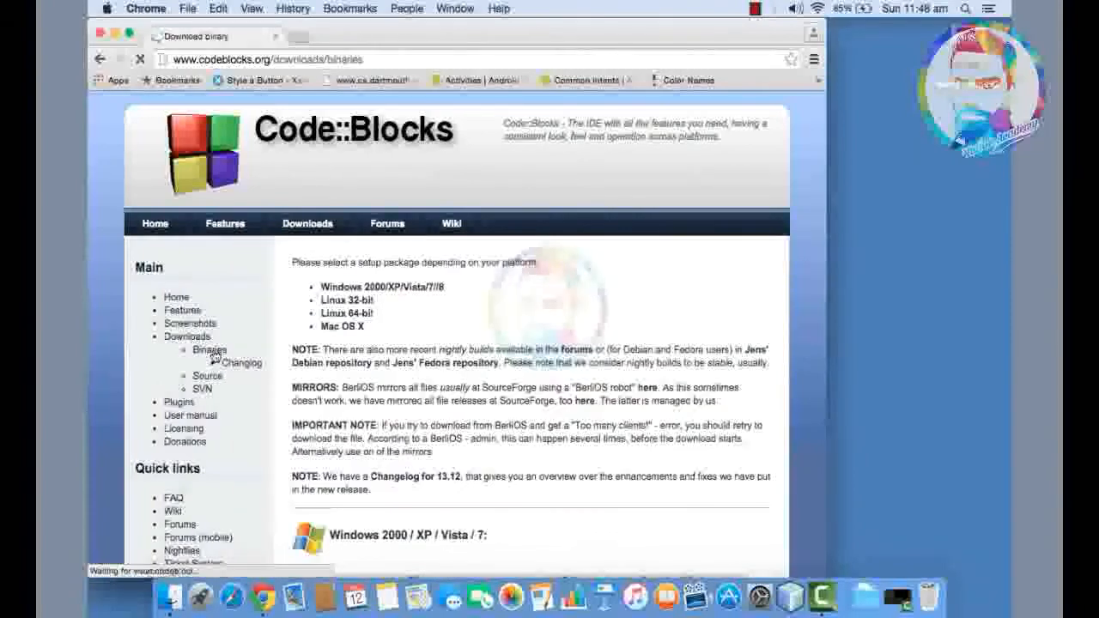
scroll(440, 375, "down", 4)
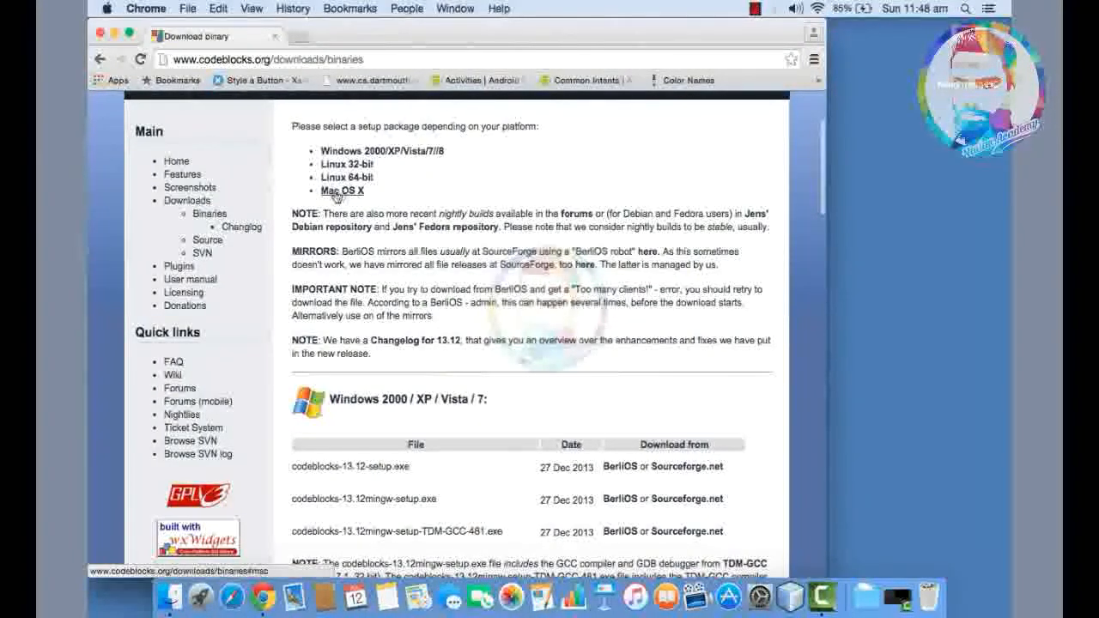
left_click(409, 153)
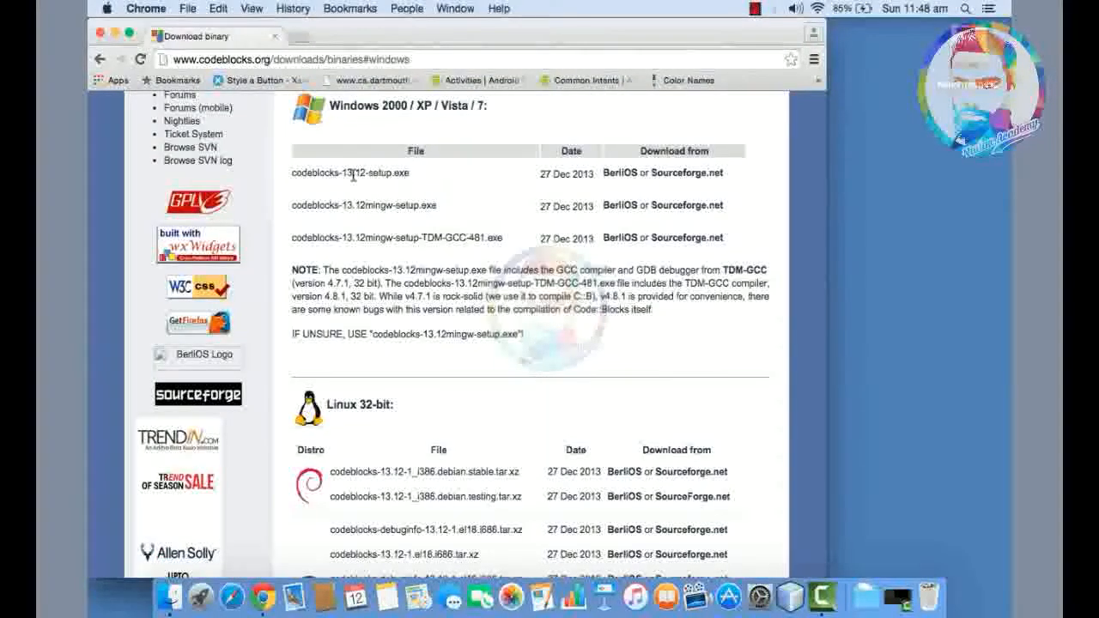
Step: Highlight the Windows installer names codeblocks-13.12-setup.exe and codeblocks-13.12mingw-setup.exe, including the "mingw" part of the second name
left_click_drag(297, 175, 411, 176)
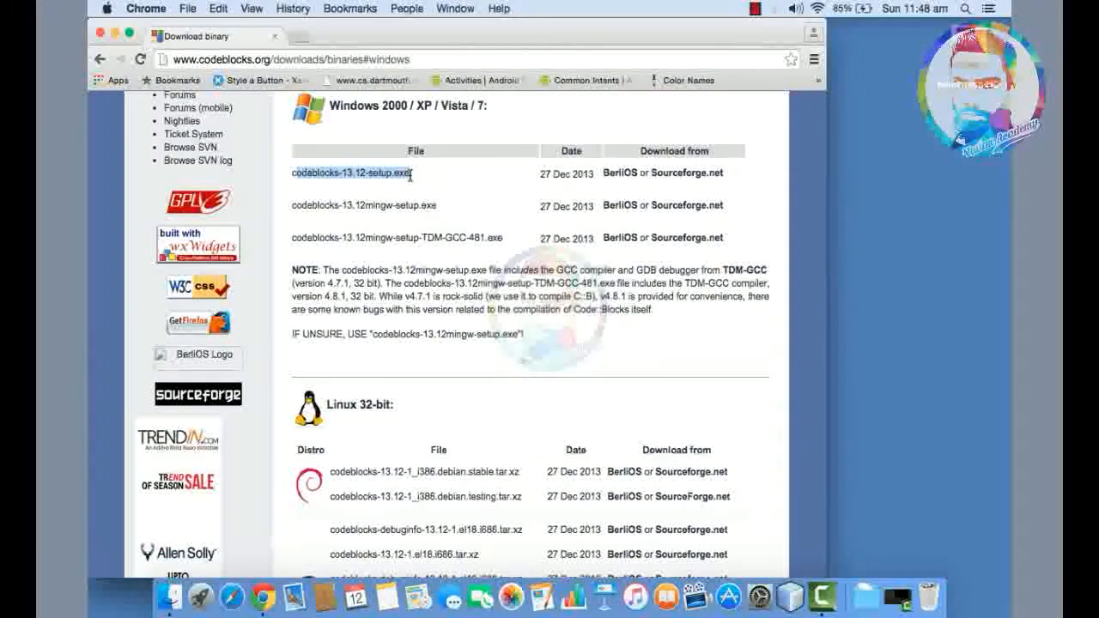
left_click_drag(293, 205, 440, 208)
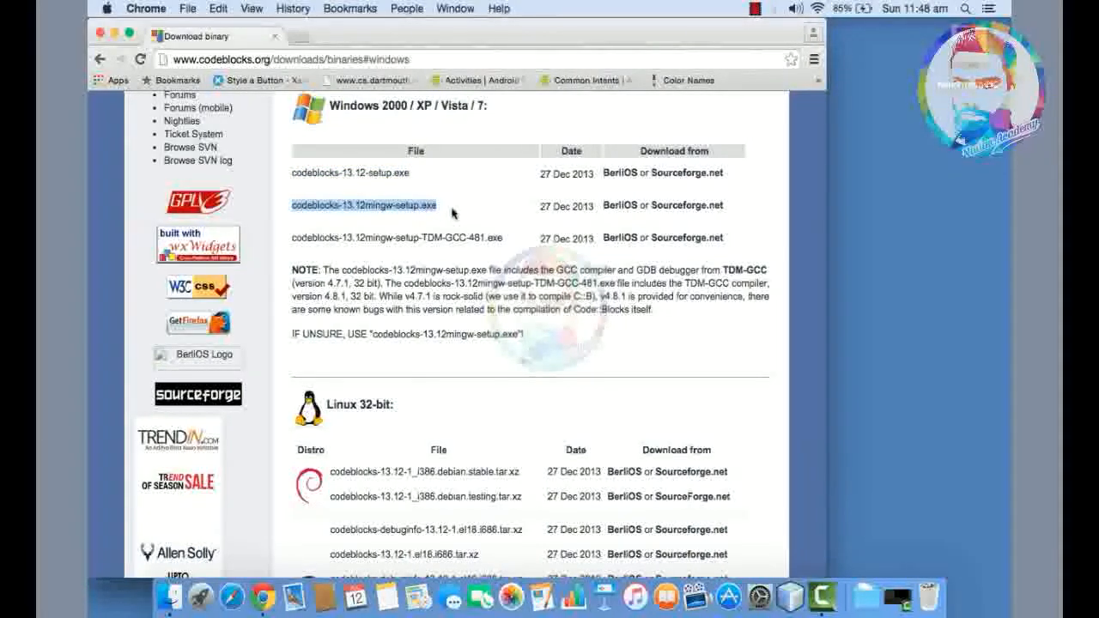
left_click(452, 213)
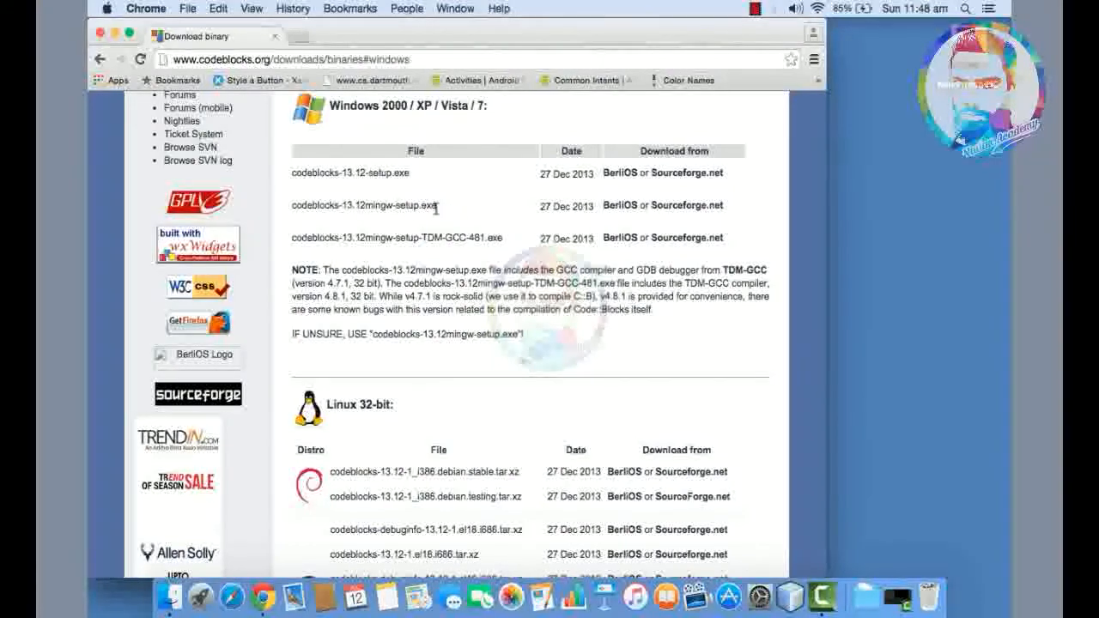
left_click_drag(340, 202, 437, 205)
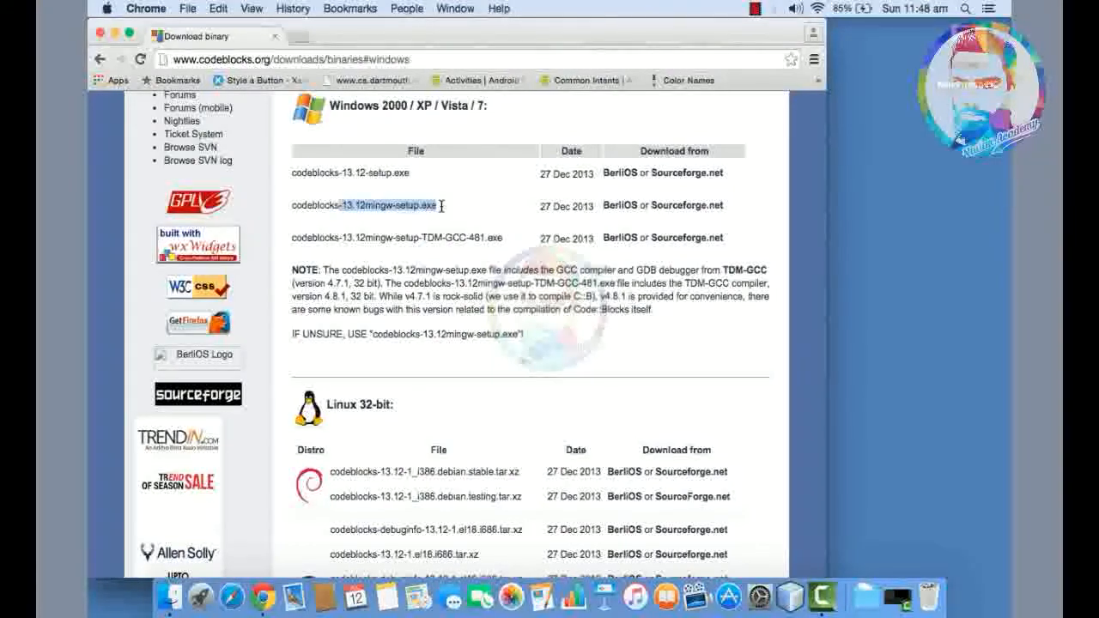
left_click(386, 209)
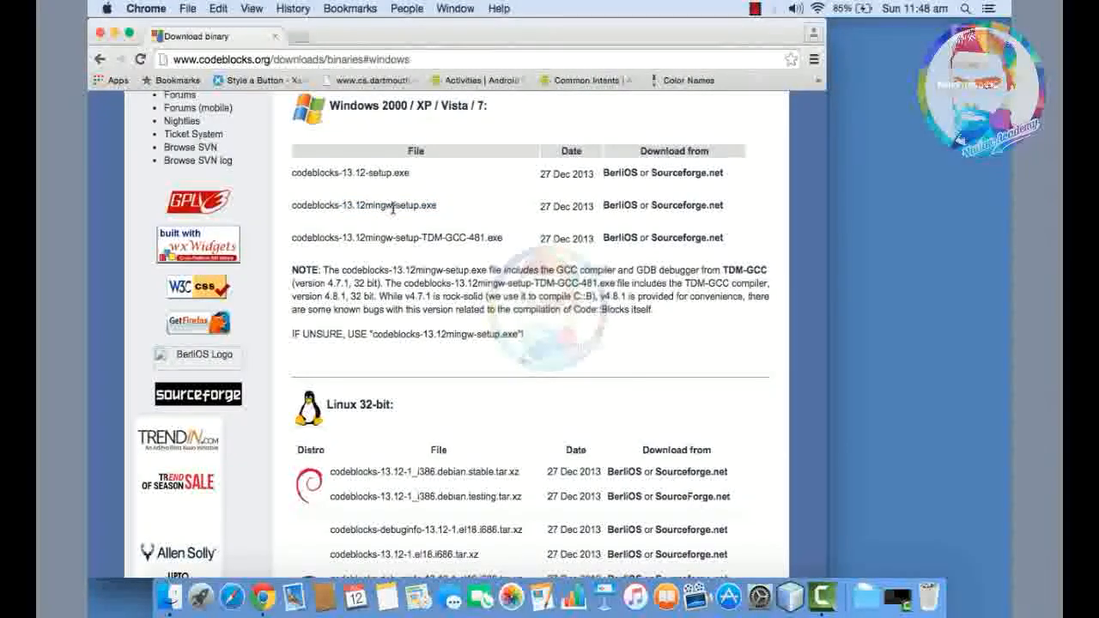
left_click_drag(392, 206, 364, 212)
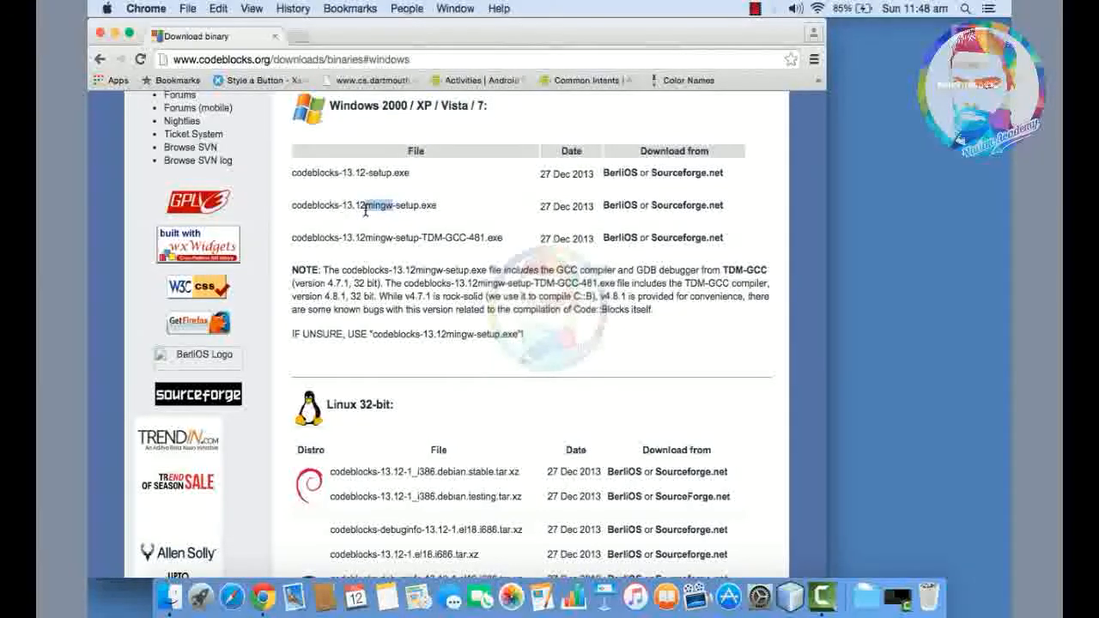
left_click_drag(292, 206, 436, 207)
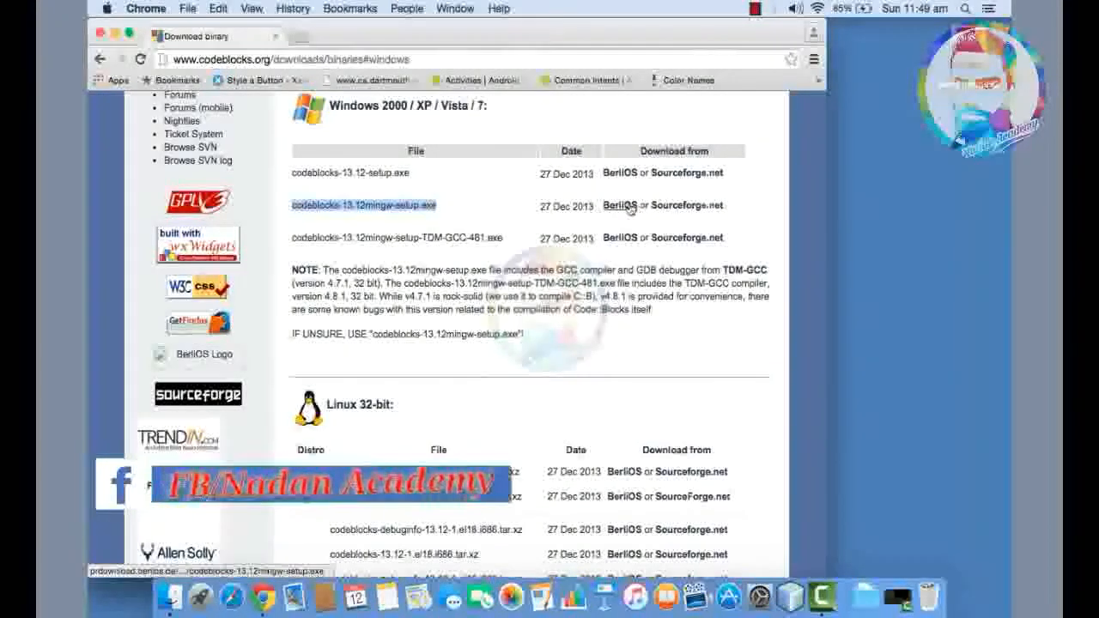
Step: Try the Sourceforge.net download of codeblocks-13.12mingw-setup.exe, cancelling at the save prompt and returning to the binaries page
left_click(698, 213)
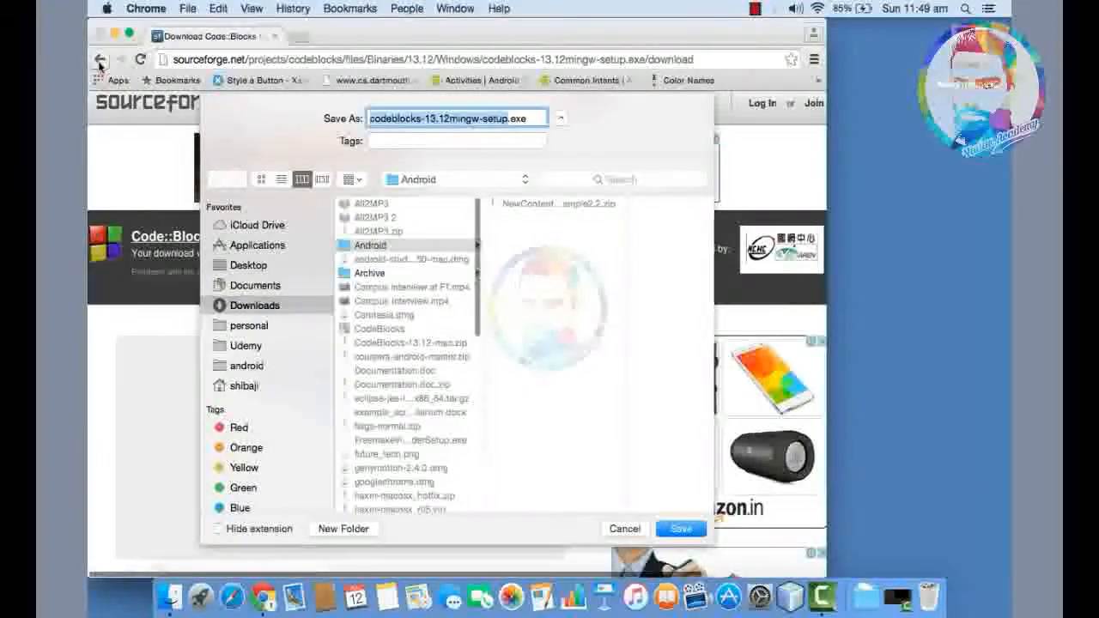
left_click(622, 527)
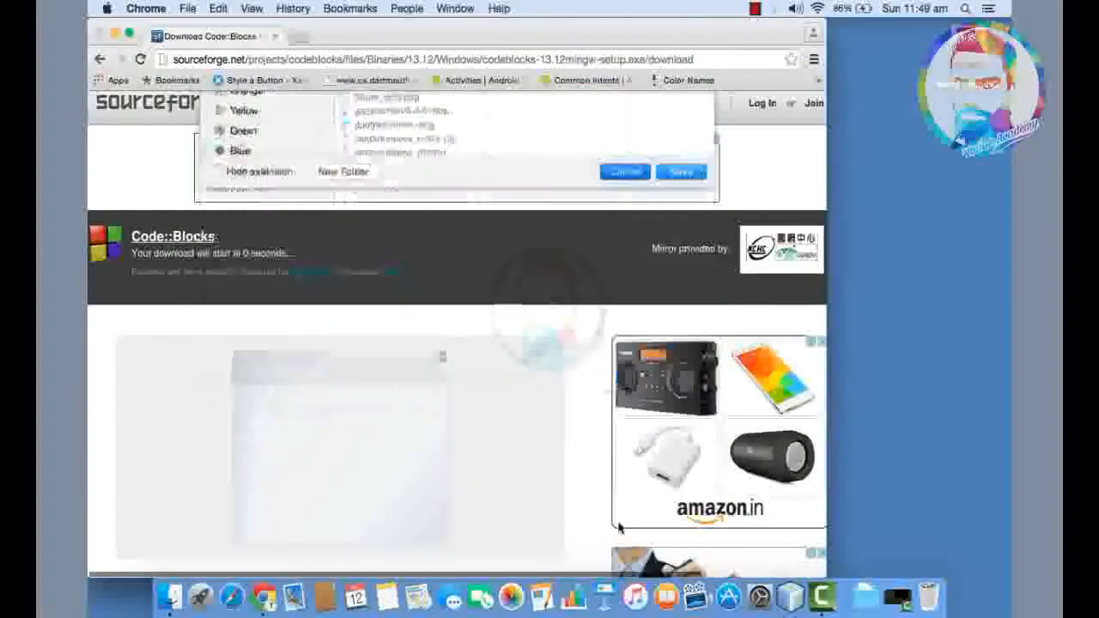
left_click(100, 60)
Step: Go to the Mac OS X section of the binaries page and highlight the file name CodeBlocks-13.12-mac.zip
scroll(346, 329, "down", 10)
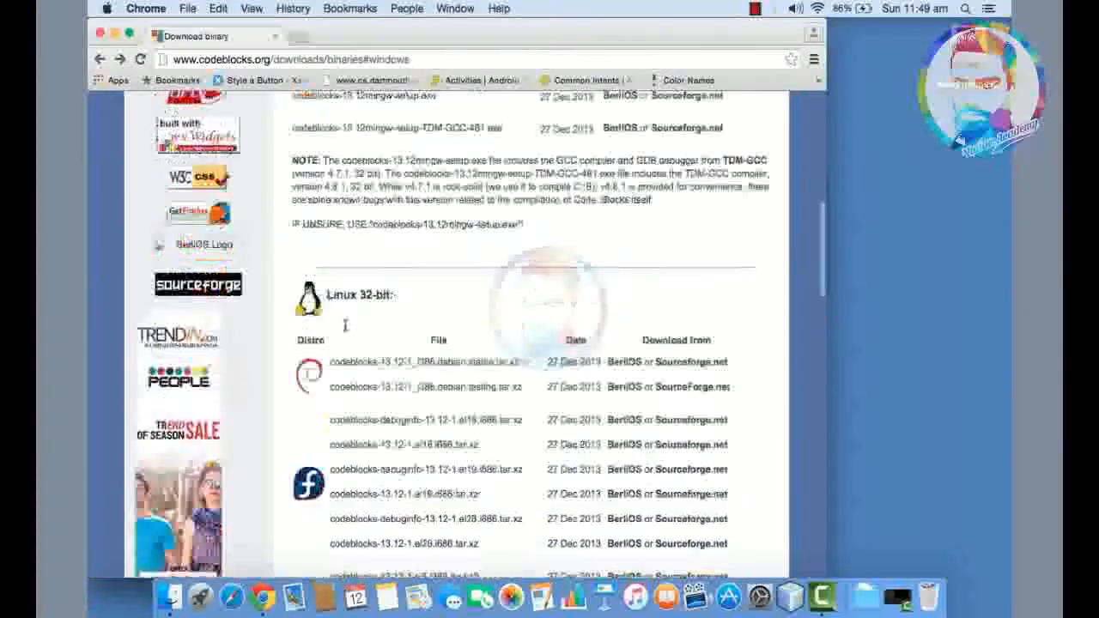
scroll(347, 329, "down", 4)
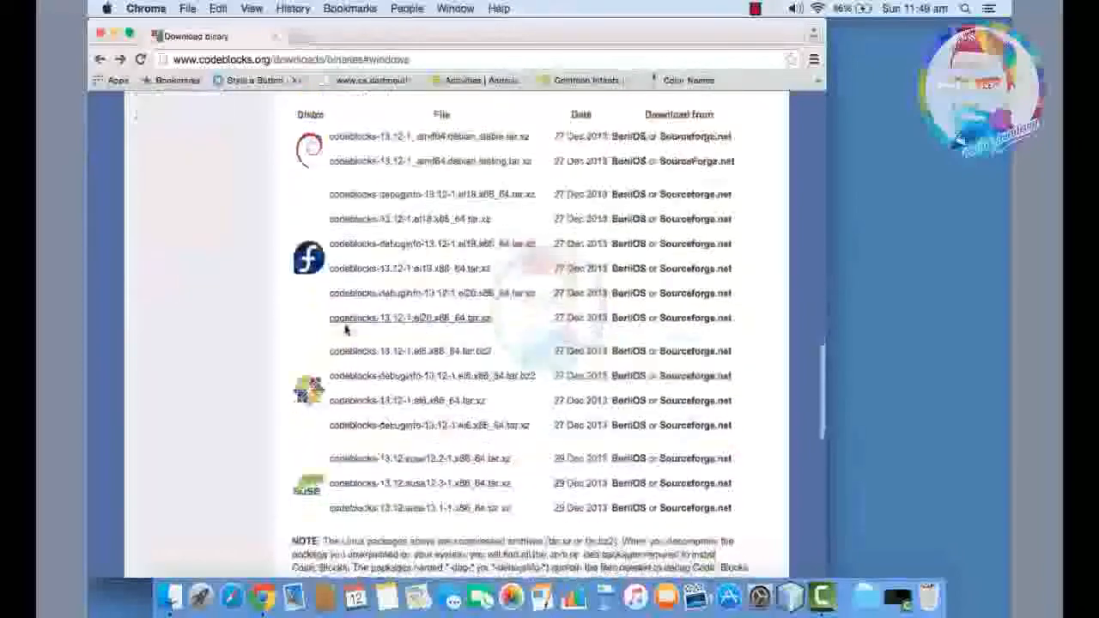
scroll(346, 329, "up", 15)
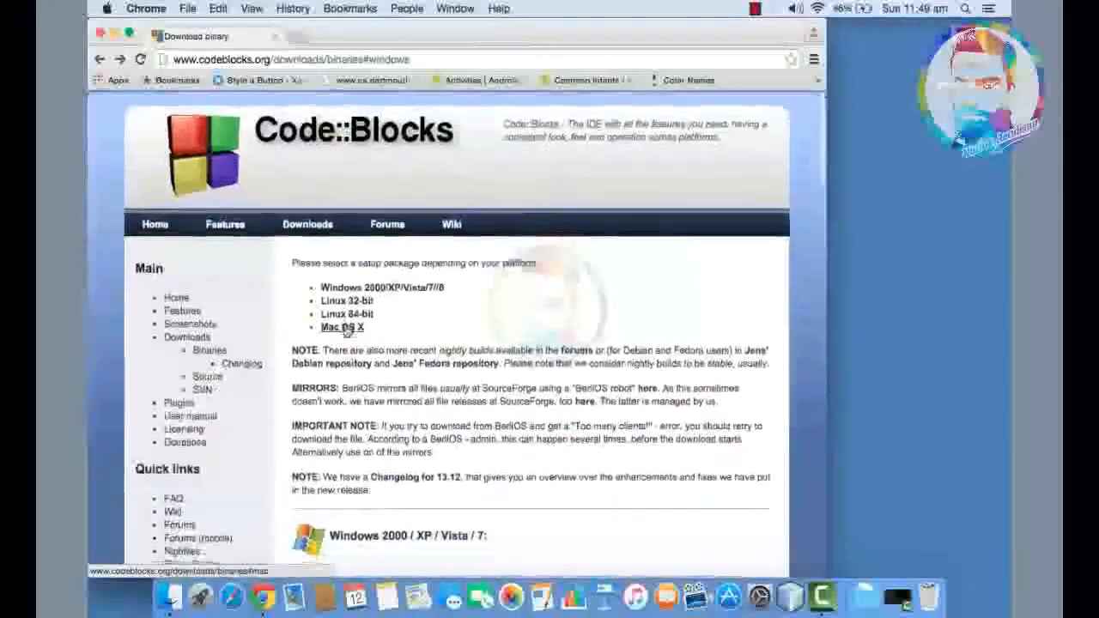
left_click(346, 327)
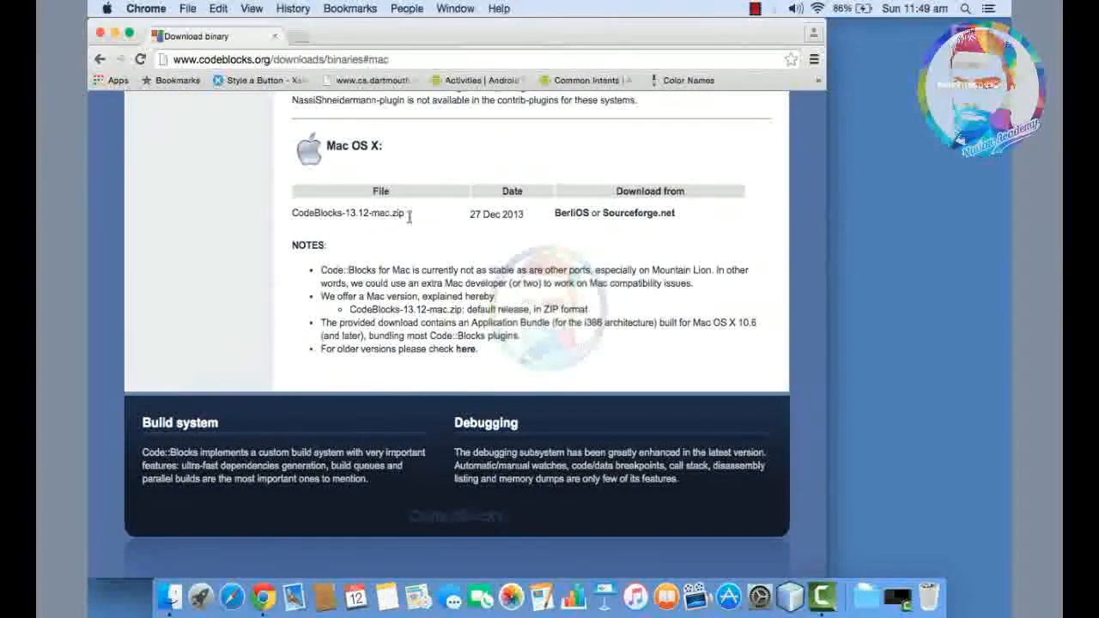
left_click_drag(352, 217, 294, 202)
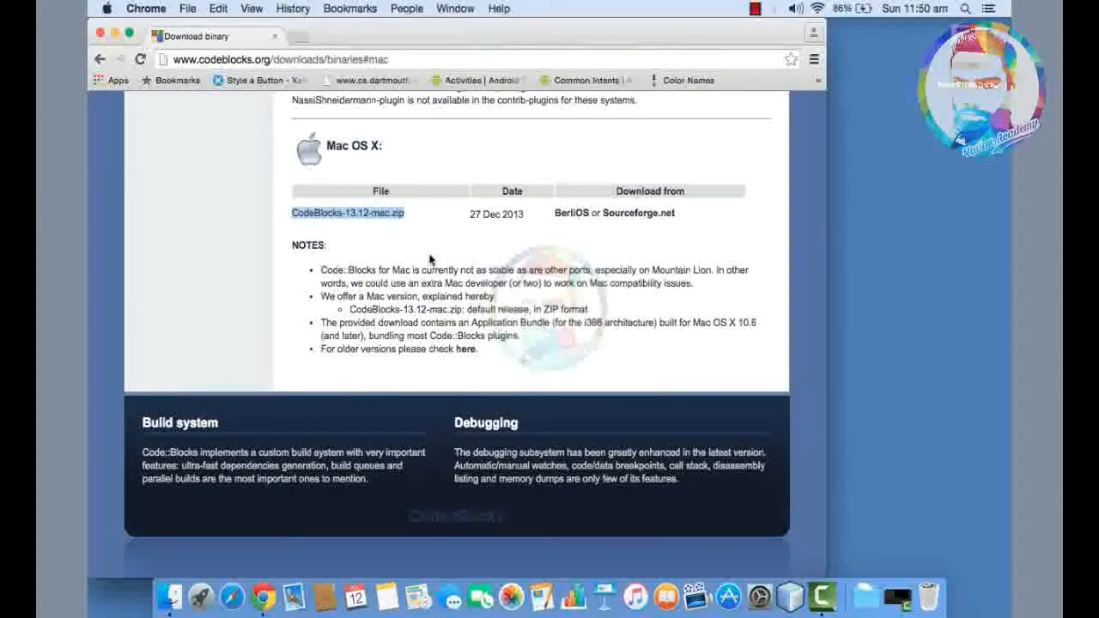
Step: Start the Sourceforge.net download of CodeBlocks-13.12-mac.zip and close the browser window
left_click(636, 214)
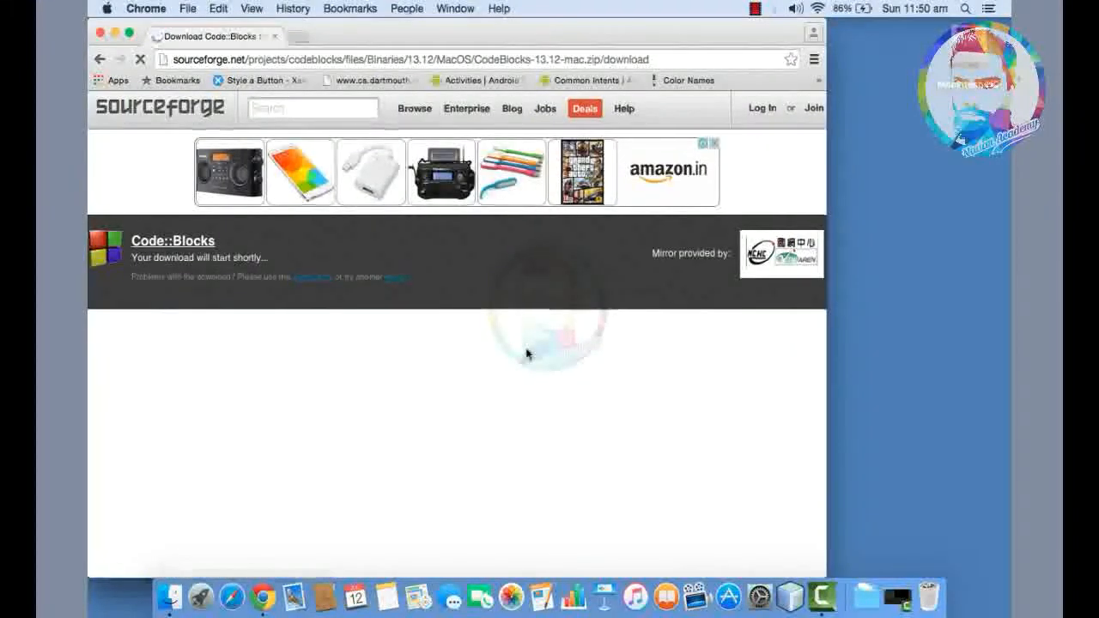
scroll(527, 354, "down", 2)
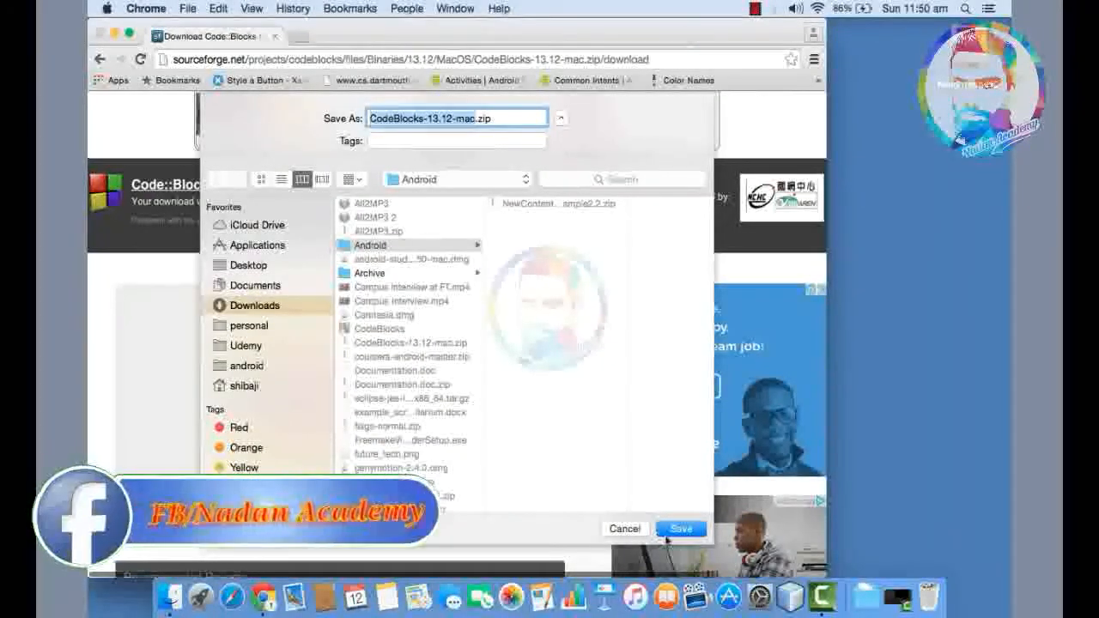
left_click(679, 529)
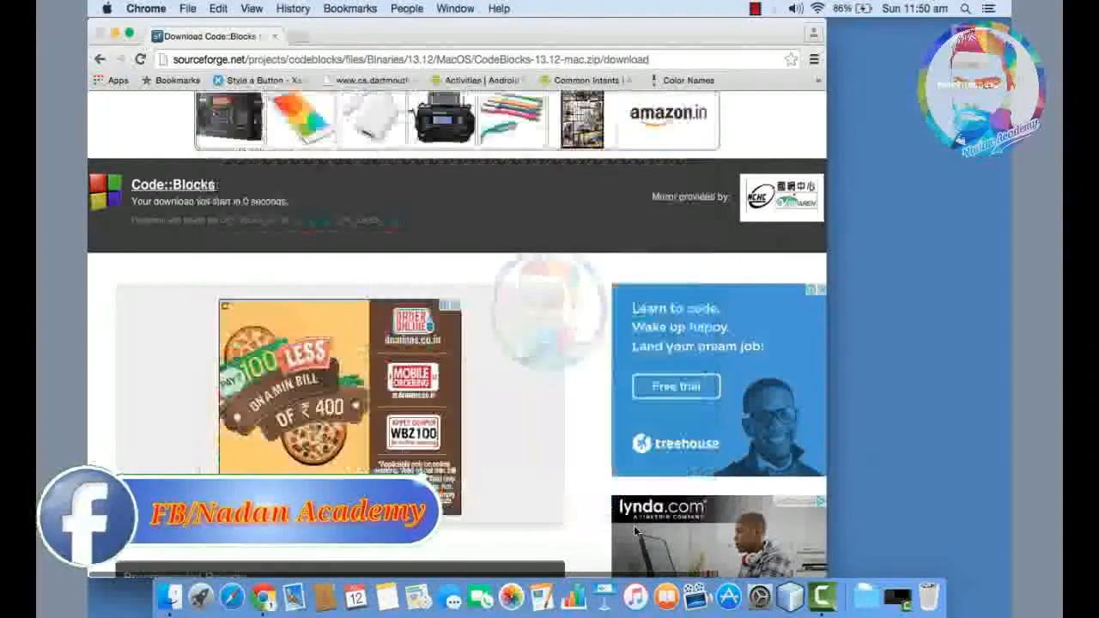
left_click(100, 34)
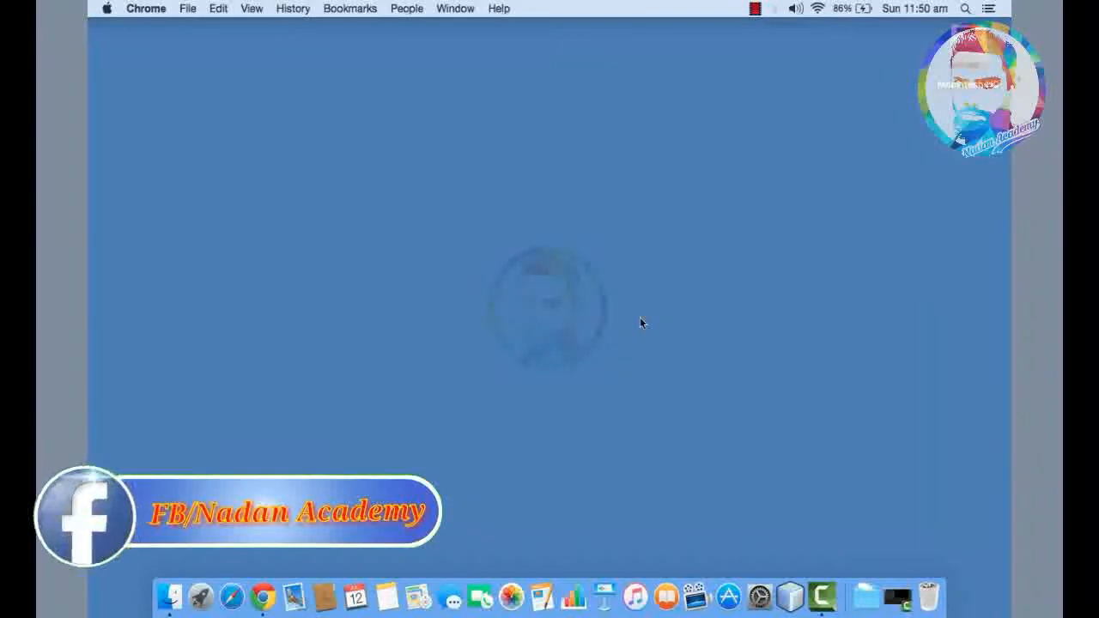
Step: Launch CodeBlocks from the installed applications and enlarge its window to fill the screen
key("F4")
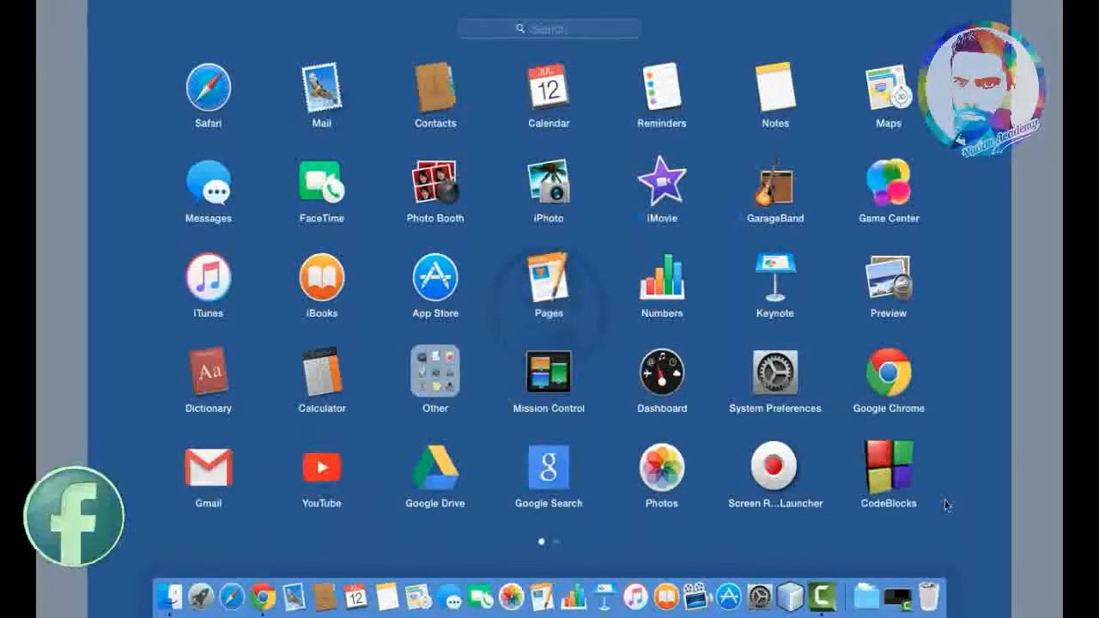
left_click(890, 470)
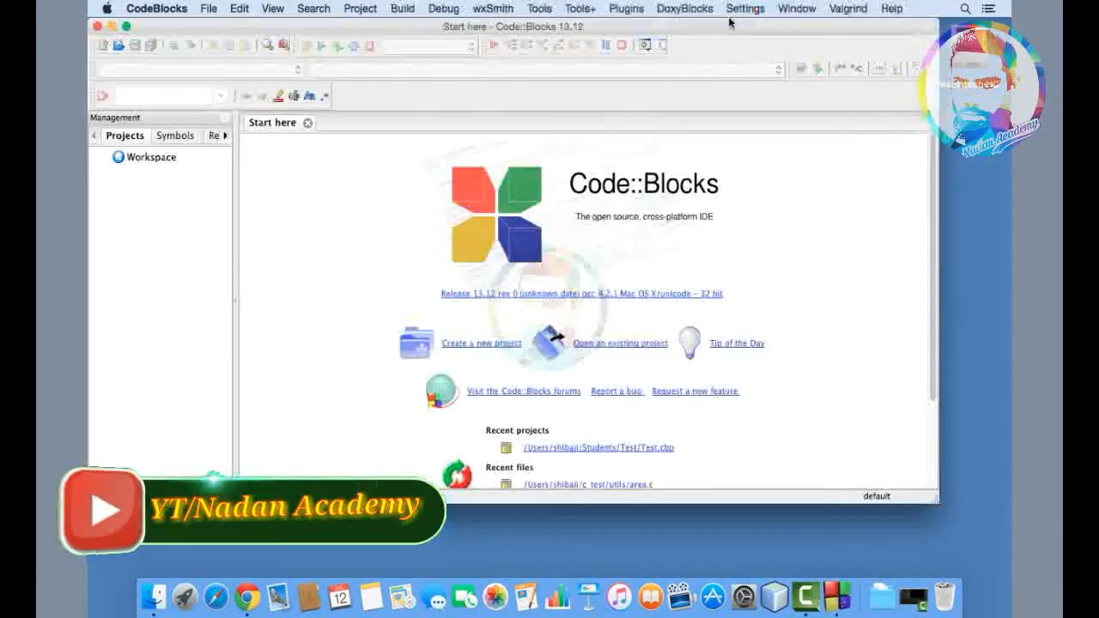
double_click(726, 27)
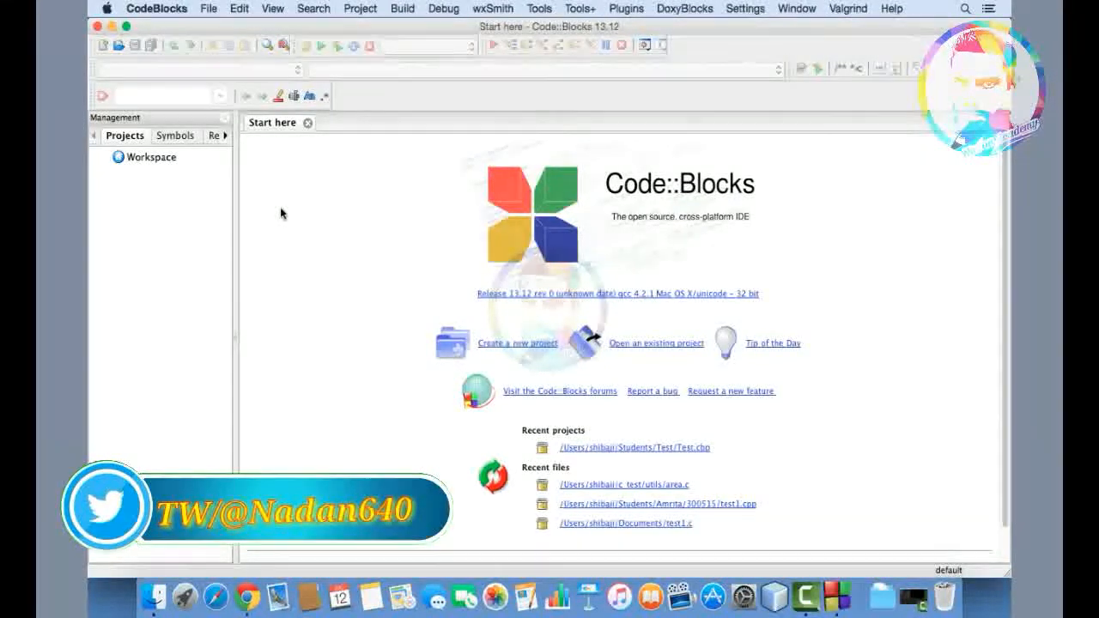
Step: Start a new project from the Console application template to open its wizard
left_click(209, 9)
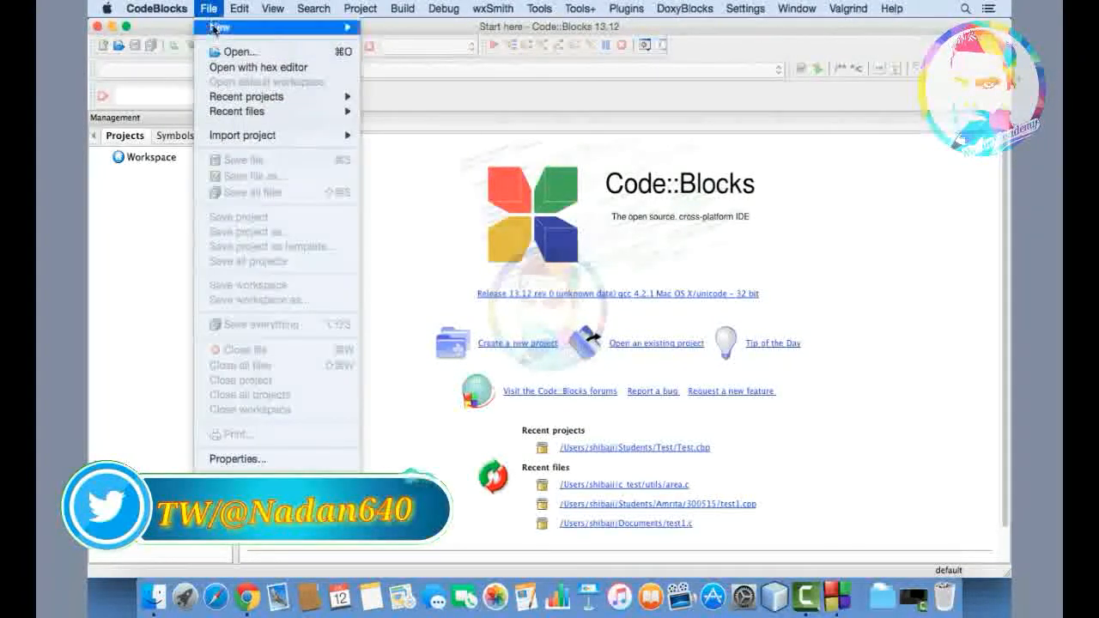
mouse_move(257, 27)
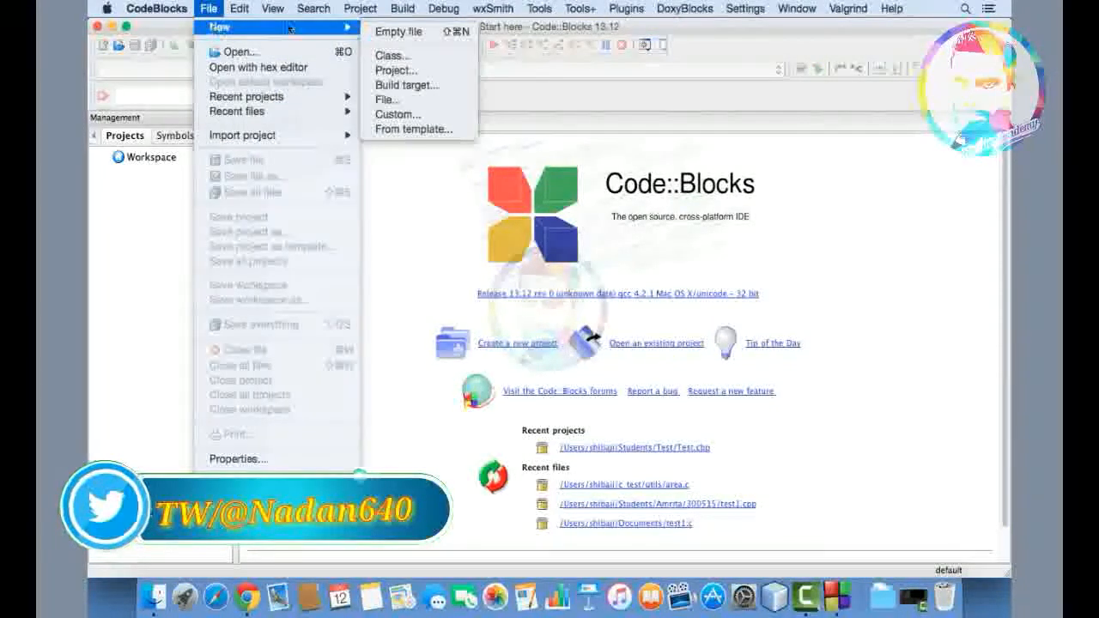
left_click(379, 72)
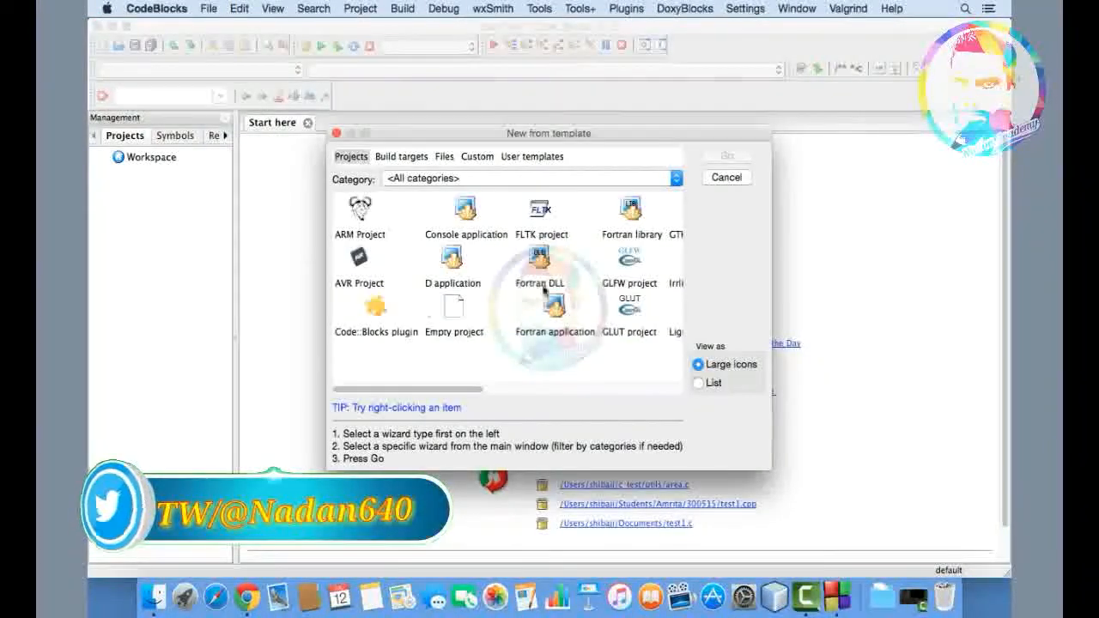
left_click(471, 213)
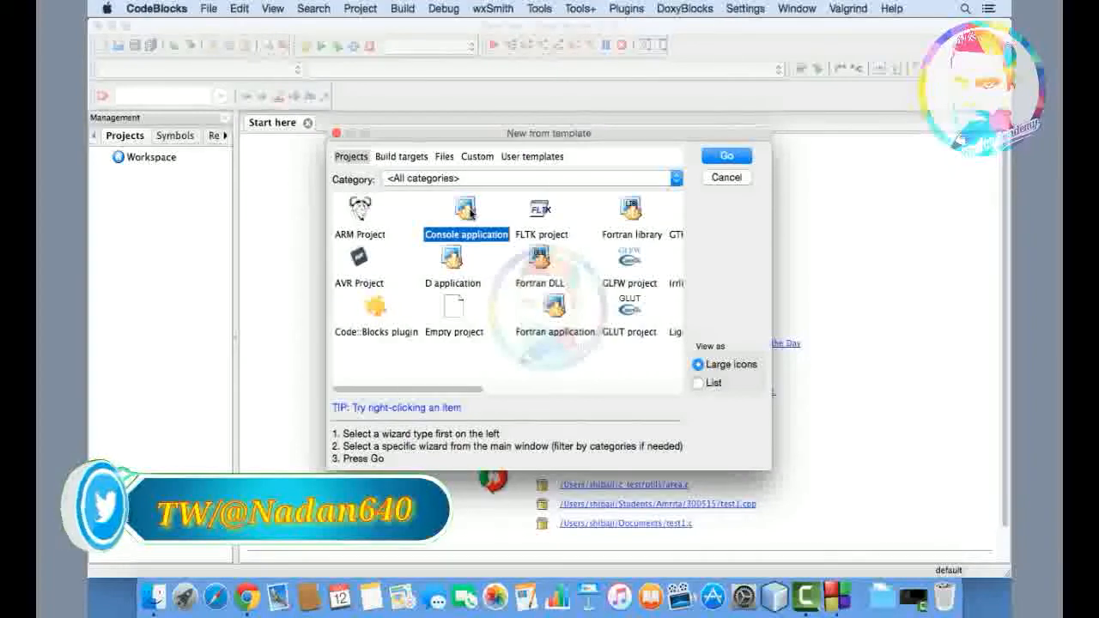
double_click(463, 213)
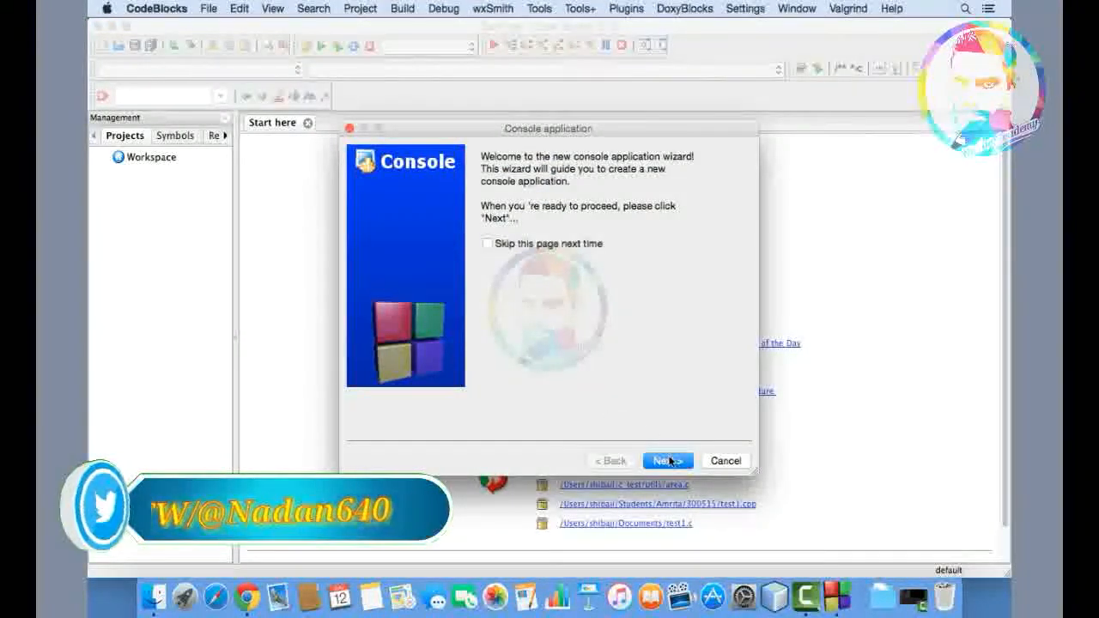
Step: Proceed past the wizard's welcome page and choose C as the language for the console application
left_click(668, 461)
left_click(591, 210)
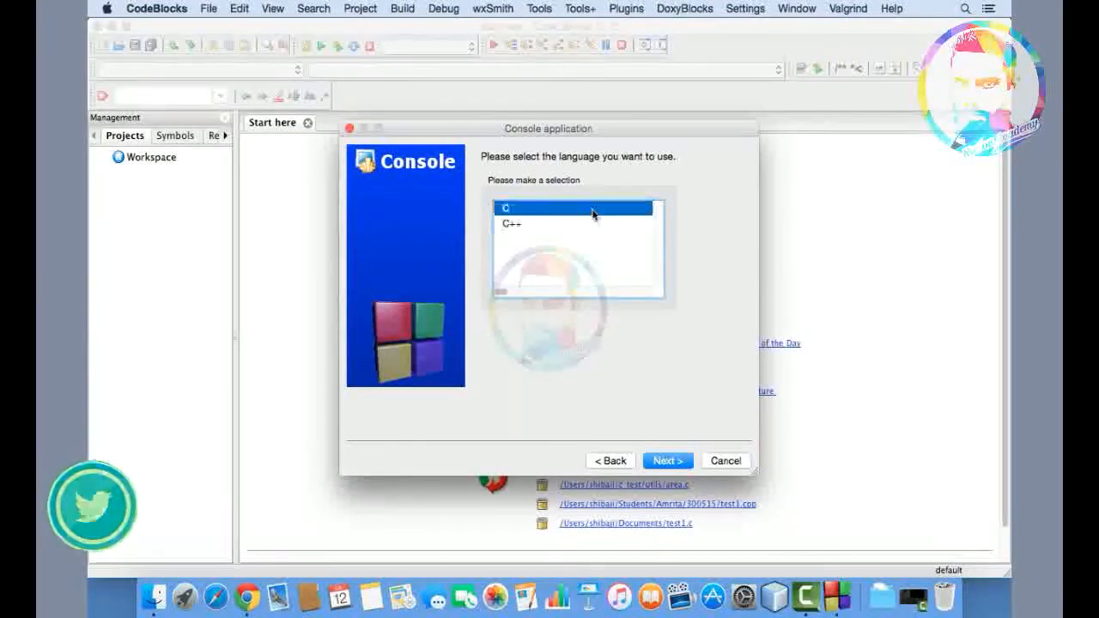
left_click(527, 226)
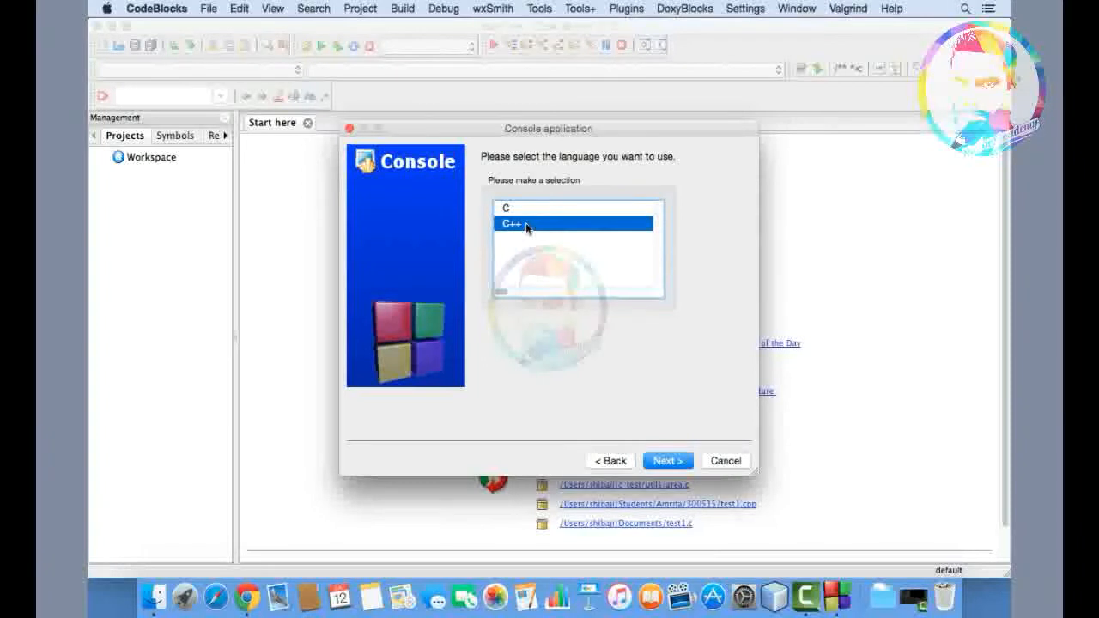
left_click(541, 210)
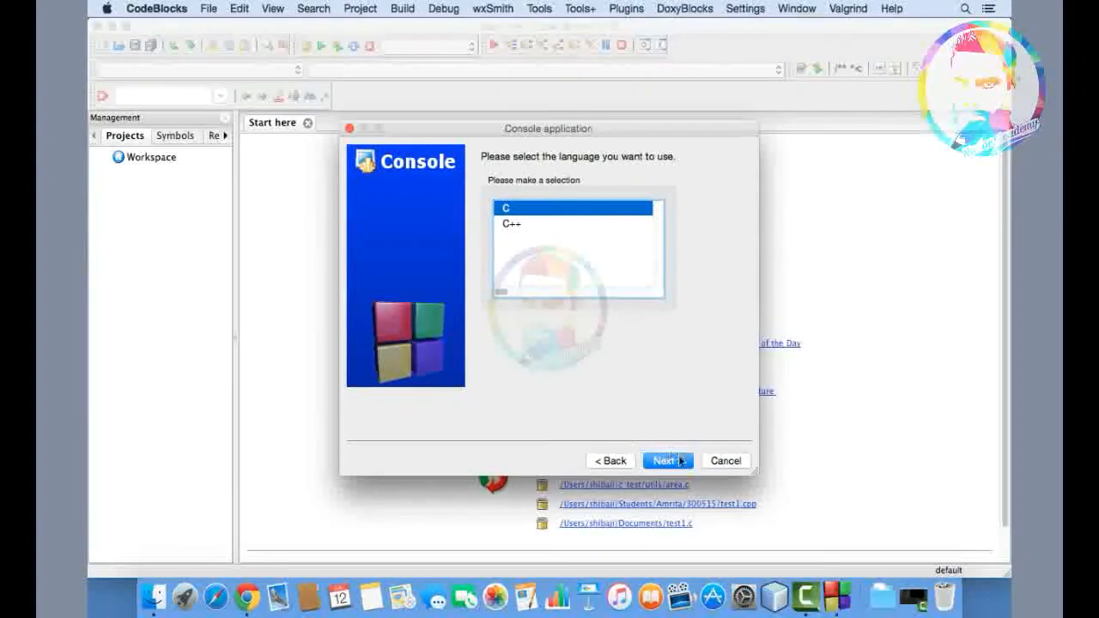
left_click(669, 464)
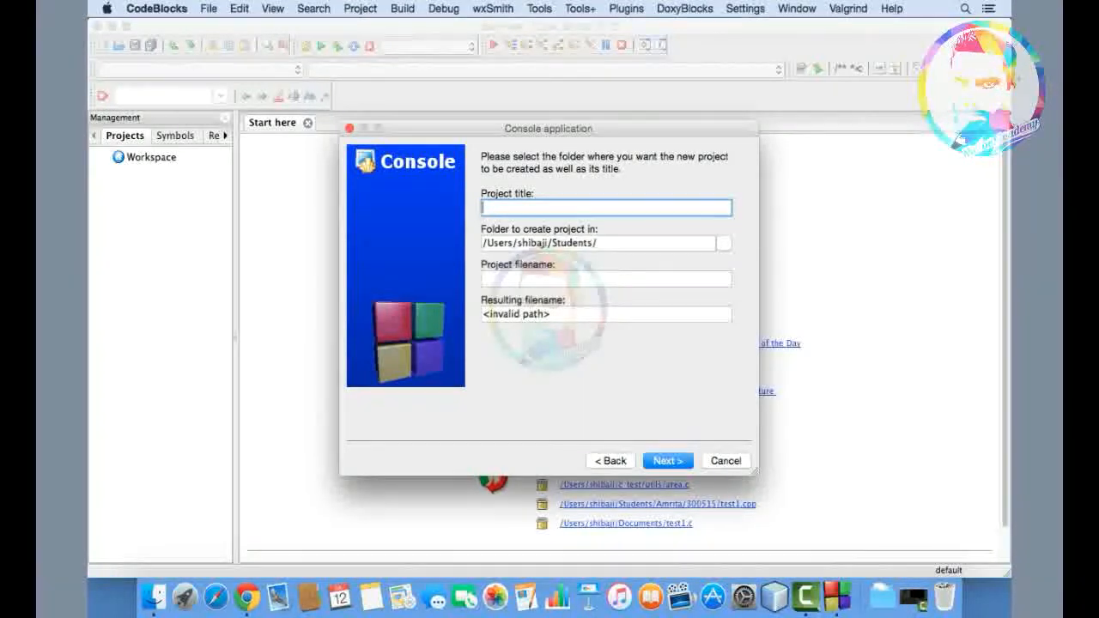
Step: Title the project HelloC and review its project filename and destination folder
type("Hello")
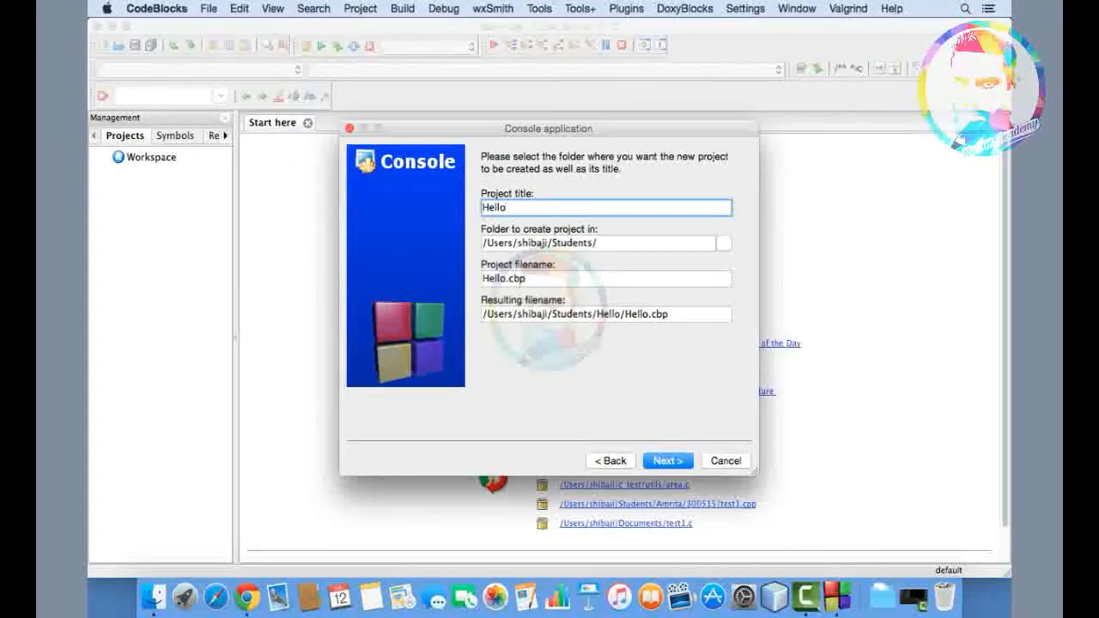
type("C")
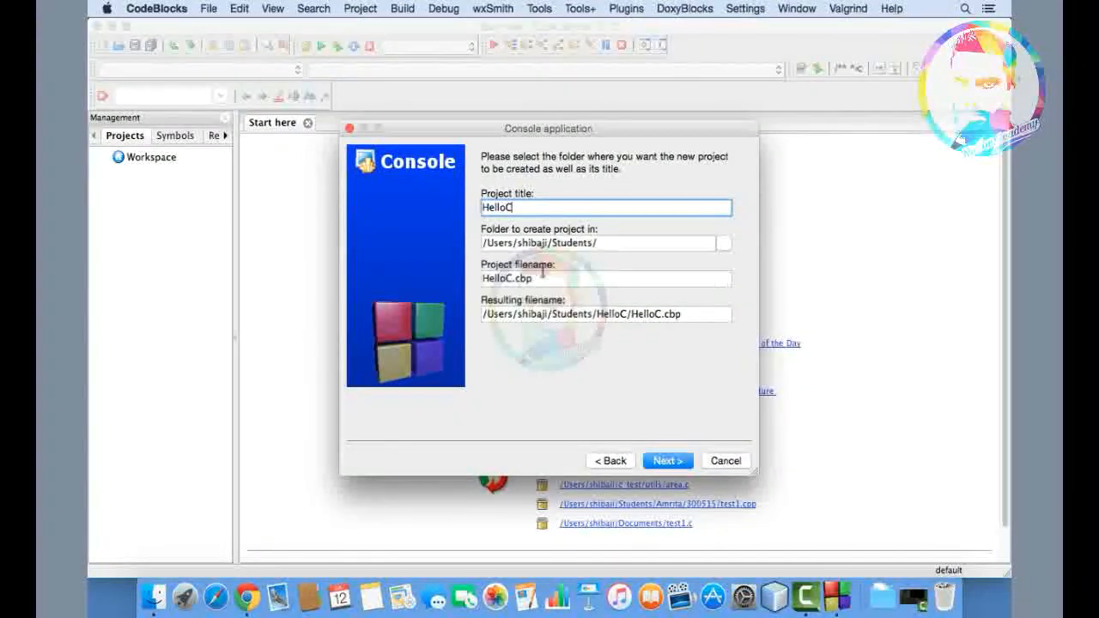
left_click_drag(538, 277, 482, 277)
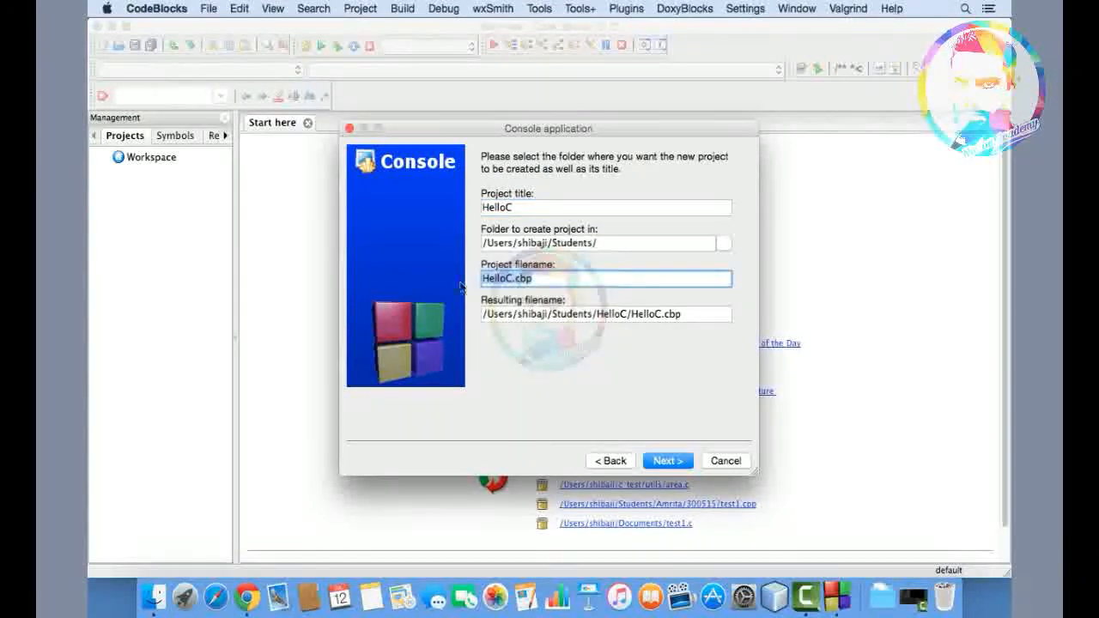
left_click(549, 277)
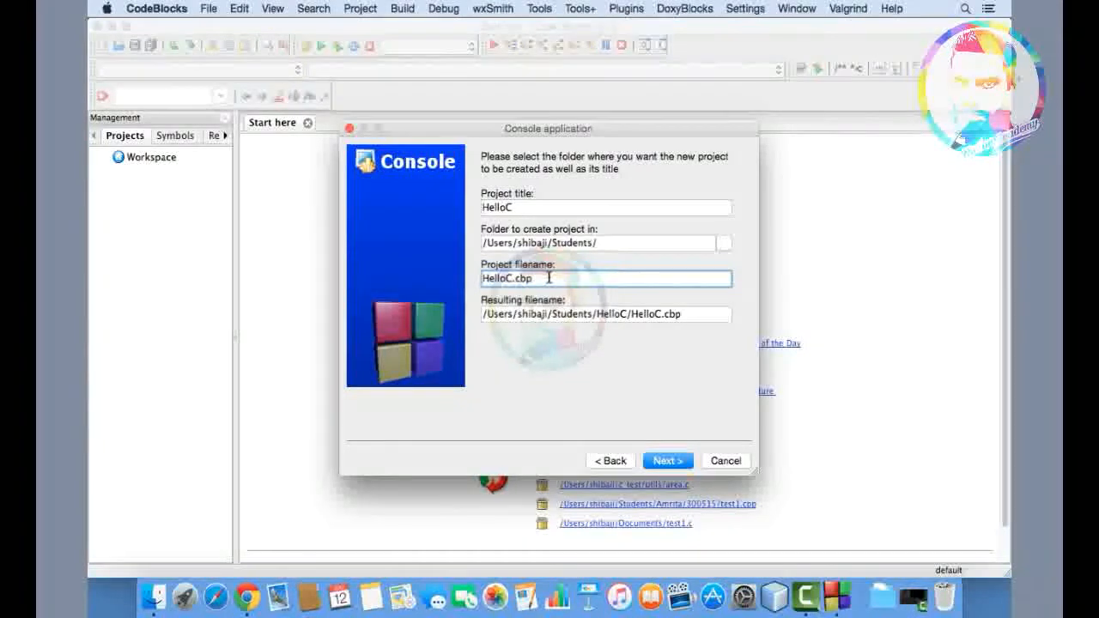
left_click_drag(596, 243, 476, 240)
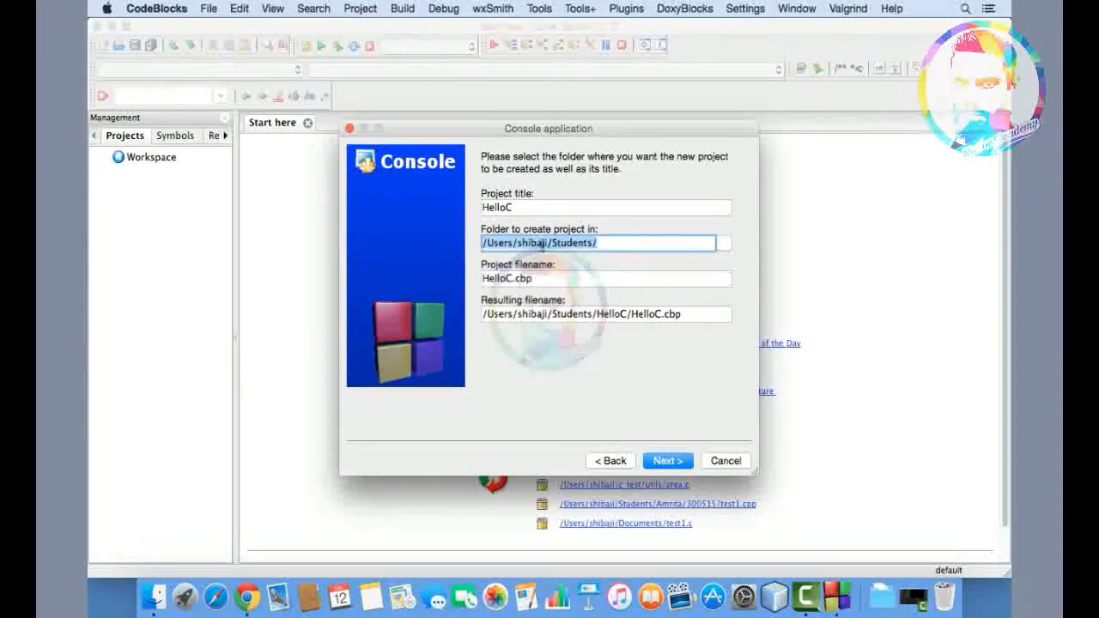
left_click(606, 243)
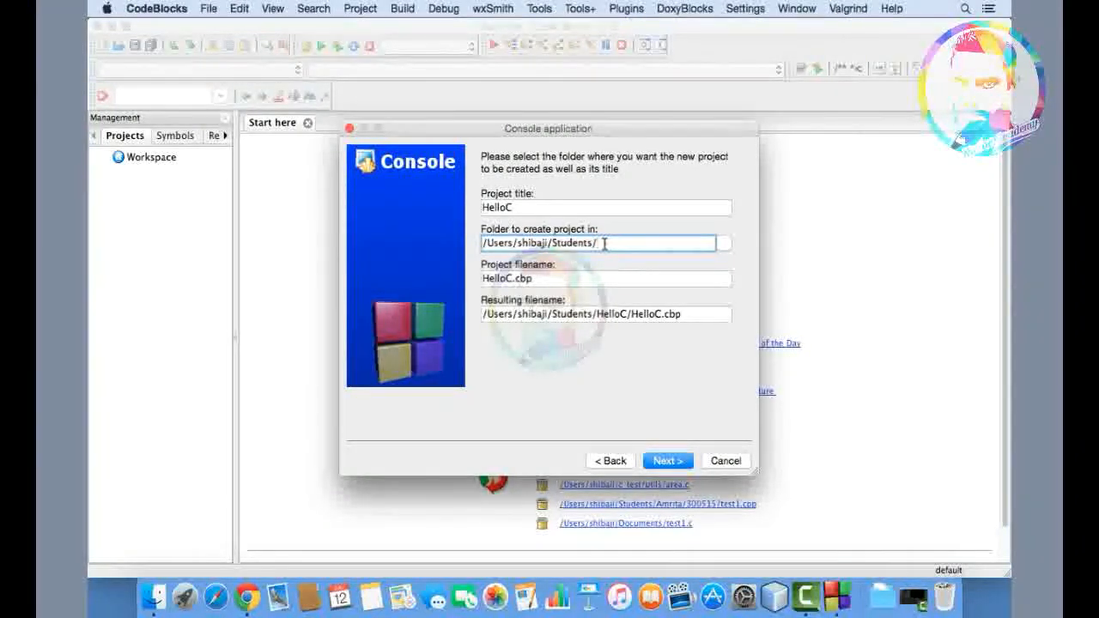
left_click(724, 245)
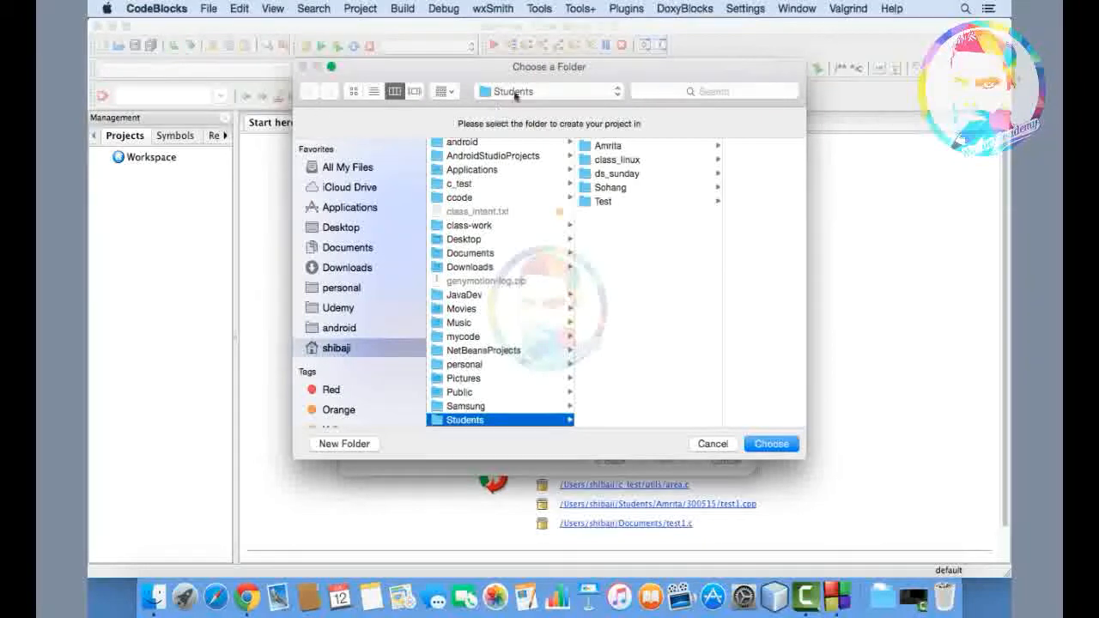
left_click_drag(523, 66, 487, 88)
left_click(679, 465)
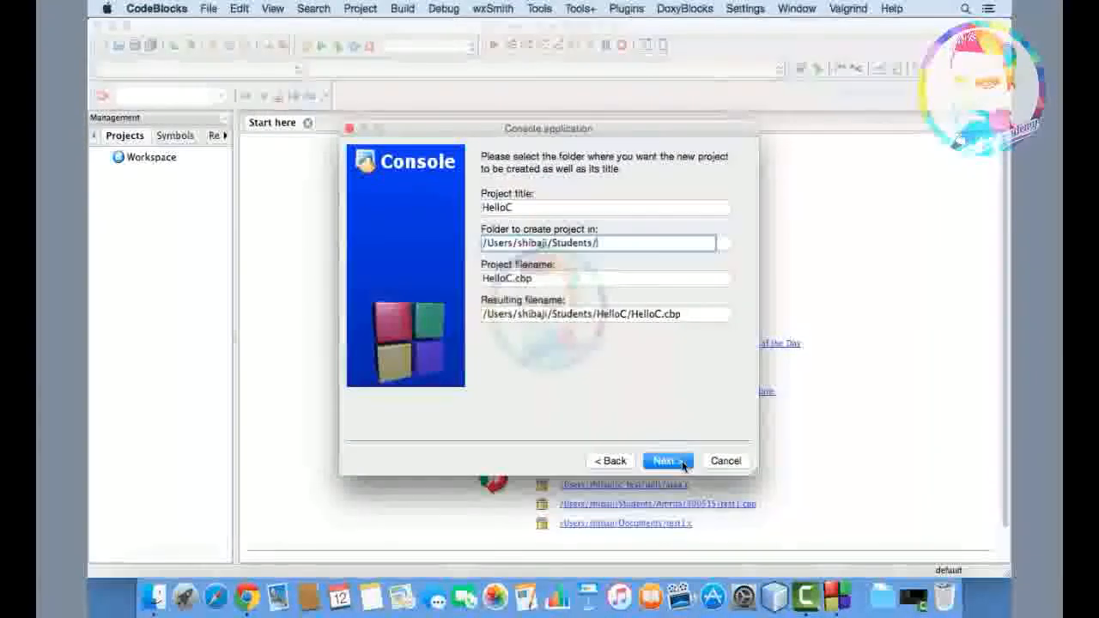
Step: Choose the ccode folder in the home directory as the project location and continue to the compiler settings
left_click(725, 247)
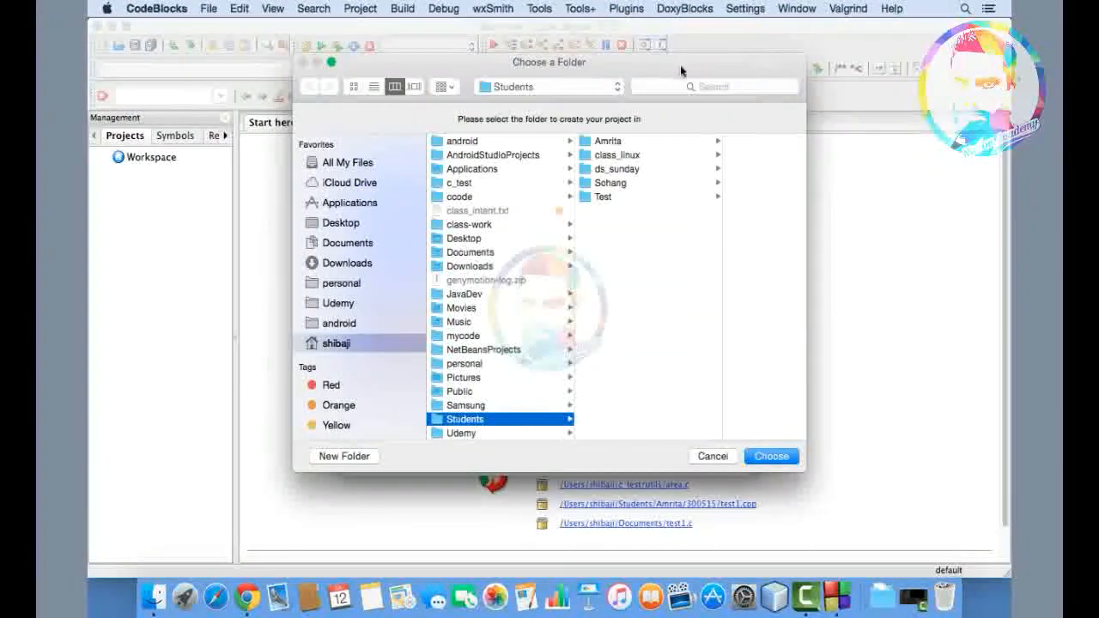
left_click_drag(682, 71, 712, 73)
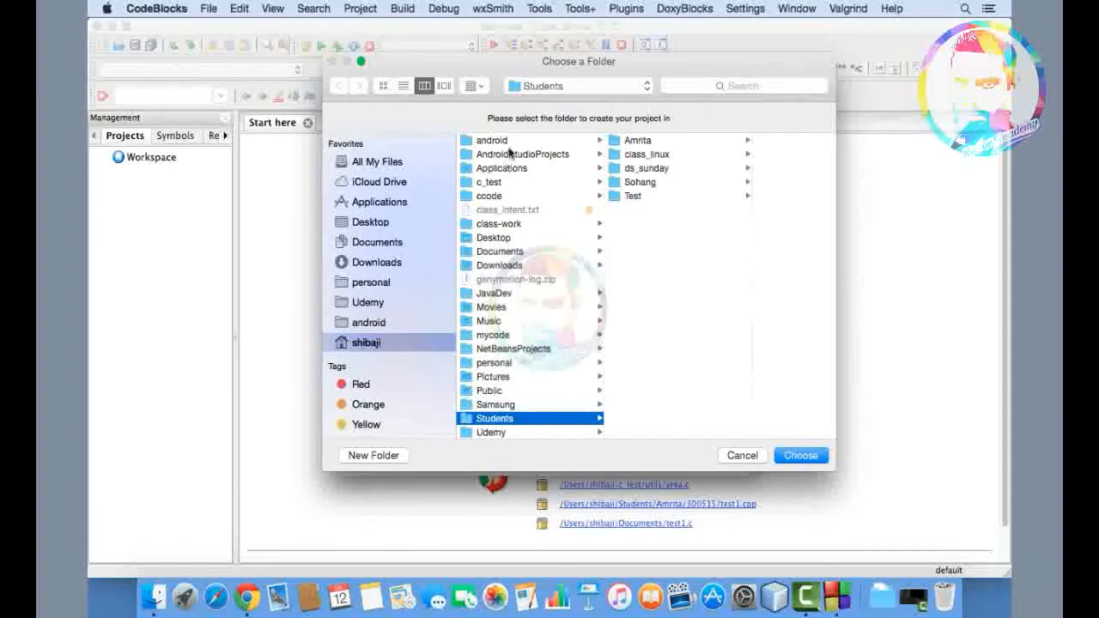
left_click(496, 183)
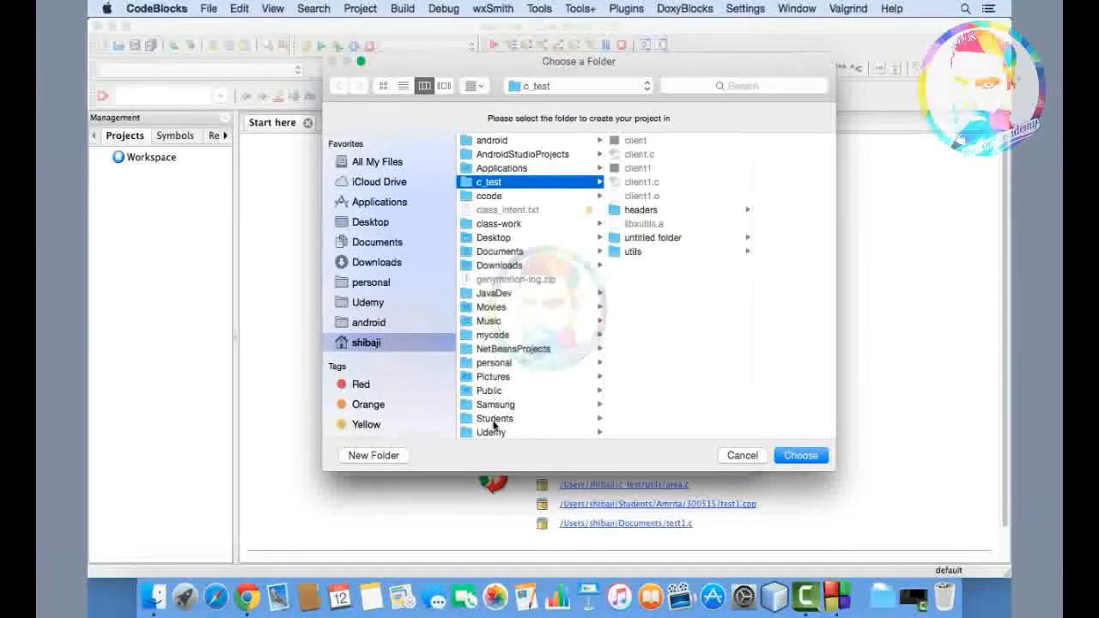
left_click(516, 196)
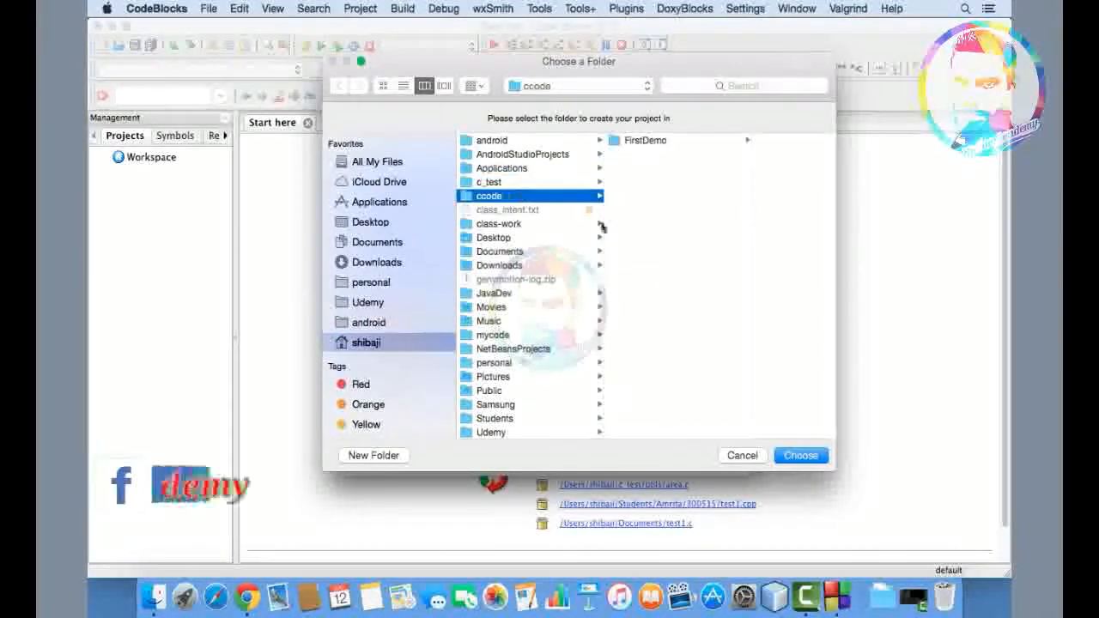
left_click(816, 456)
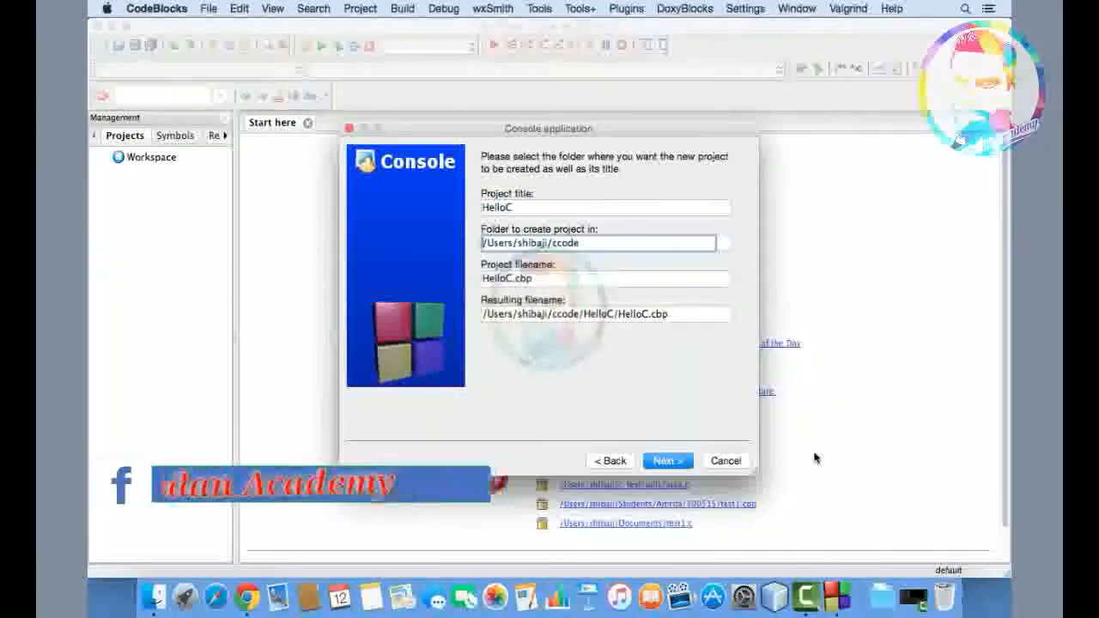
left_click(667, 460)
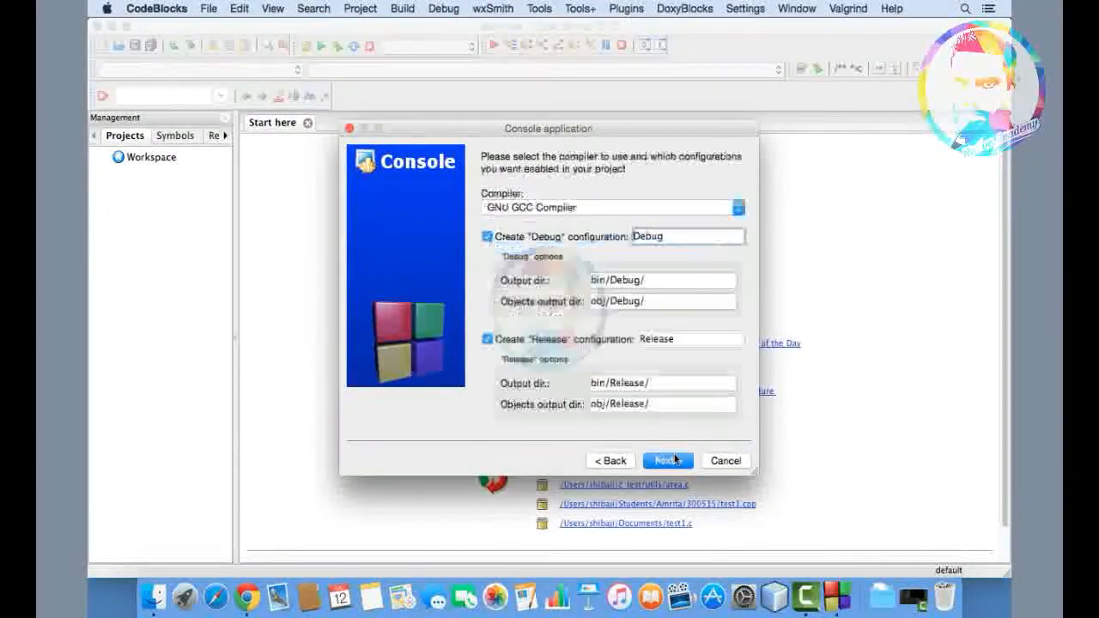
Step: Keep the GNU GCC Compiler with both Debug and Release configurations and finish creating the project
left_click(596, 209)
left_click(552, 208)
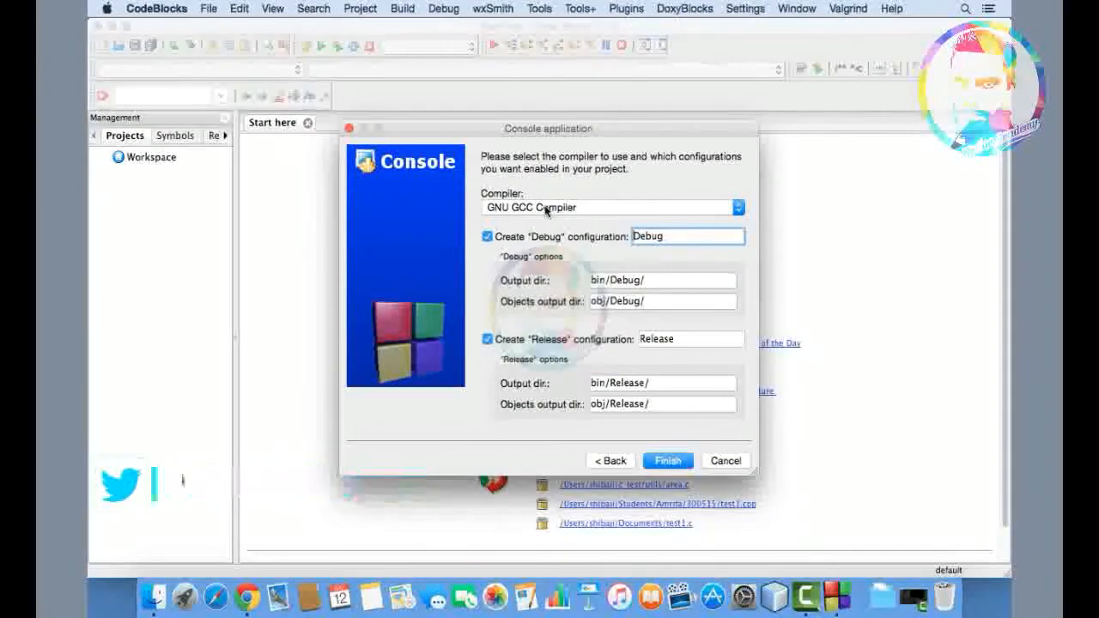
left_click(668, 461)
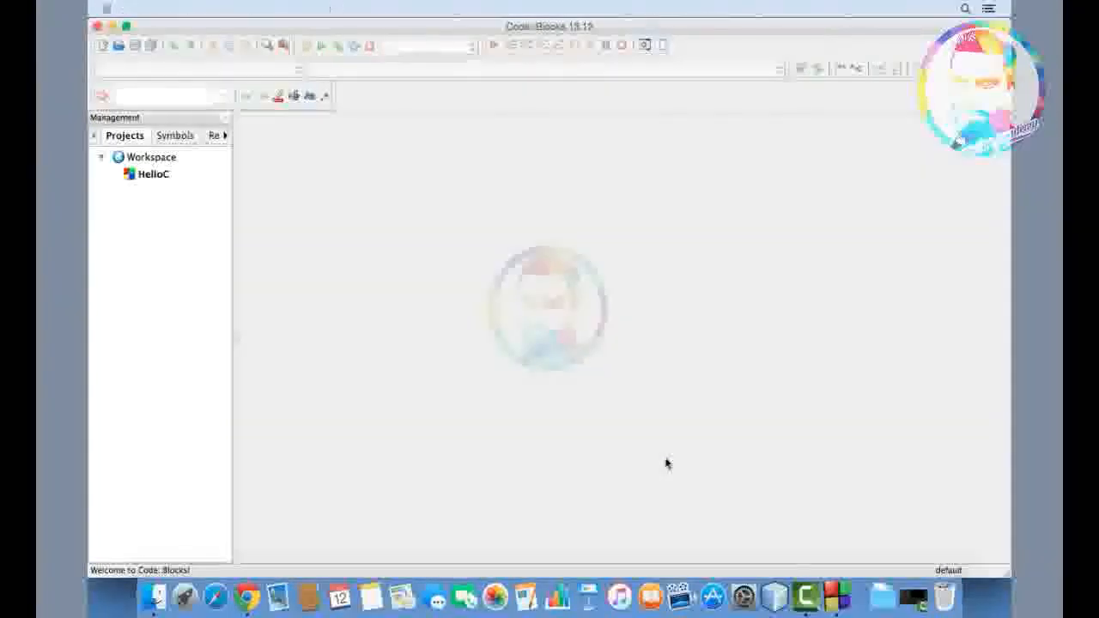
Step: Expand the Sources folder of the HelloC project and open main.c in the editor
left_click(141, 163)
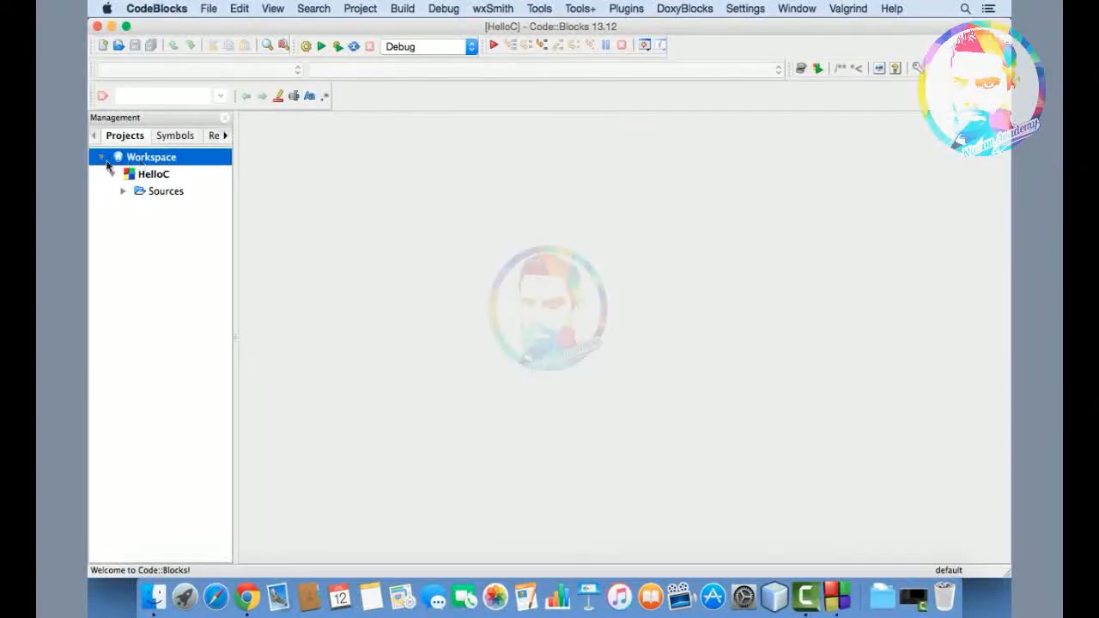
left_click(114, 176)
left_click(115, 176)
double_click(150, 197)
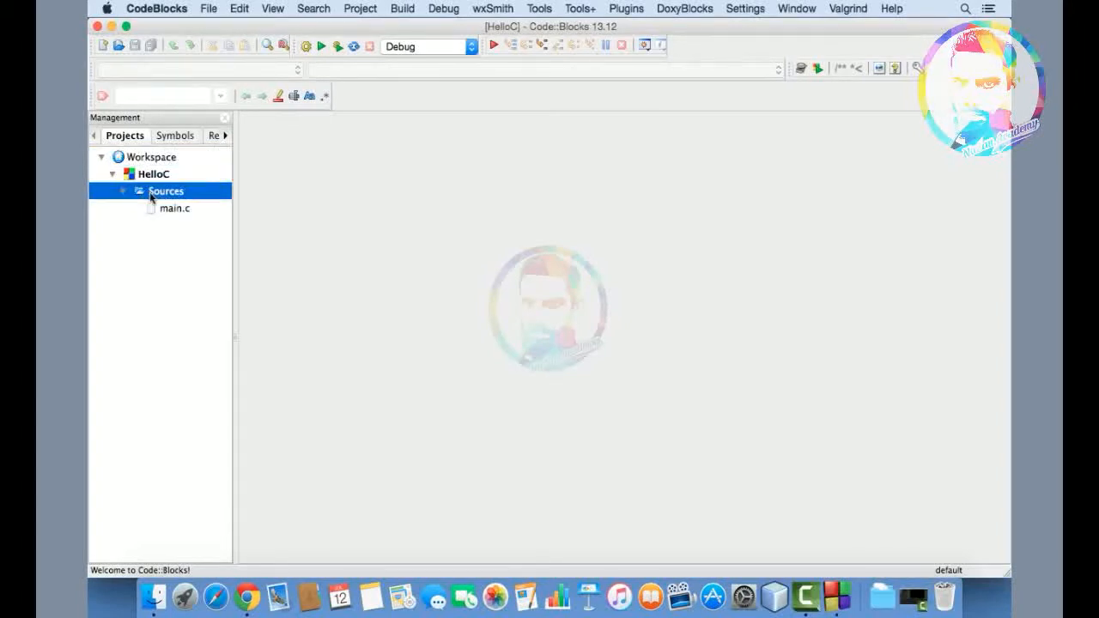
double_click(167, 211)
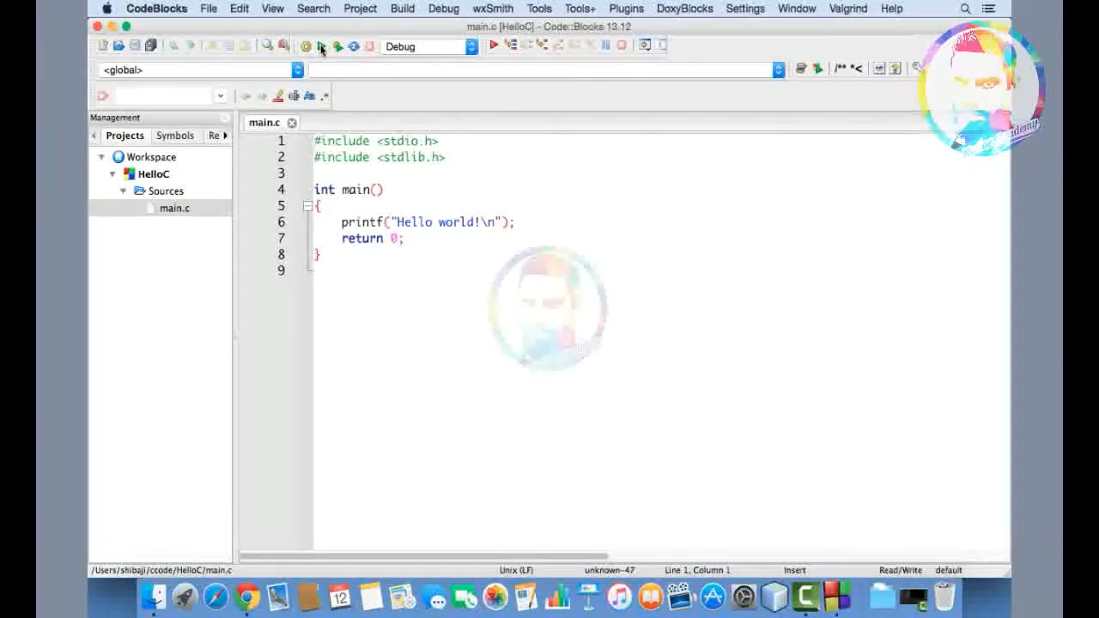
Step: Build and run the HelloC project and highlight the program's output line in the console
left_click(403, 8)
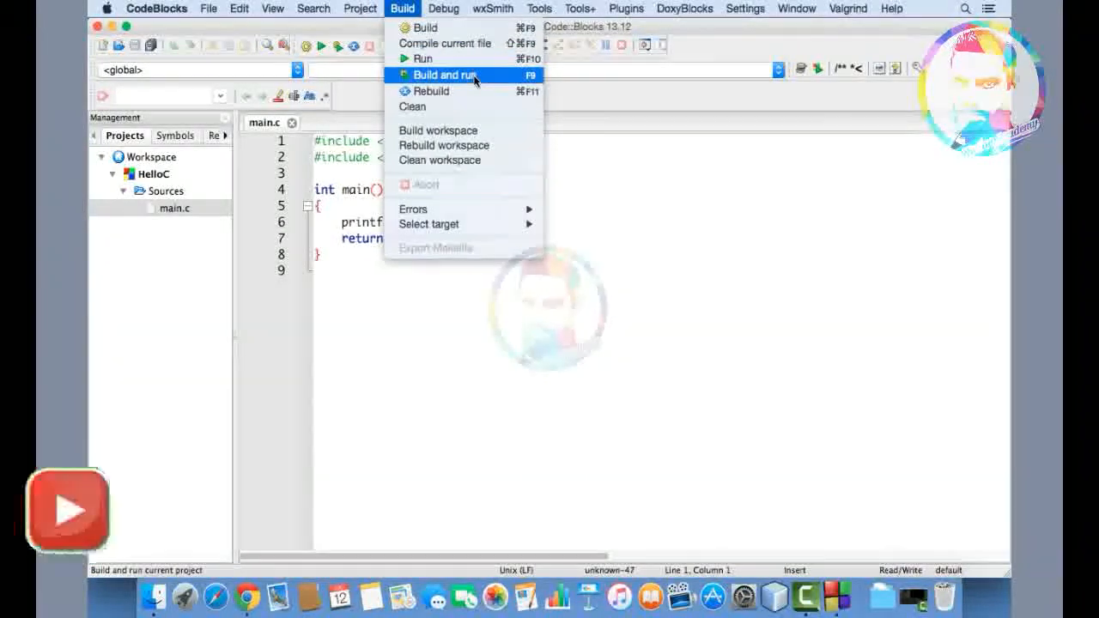
left_click(474, 77)
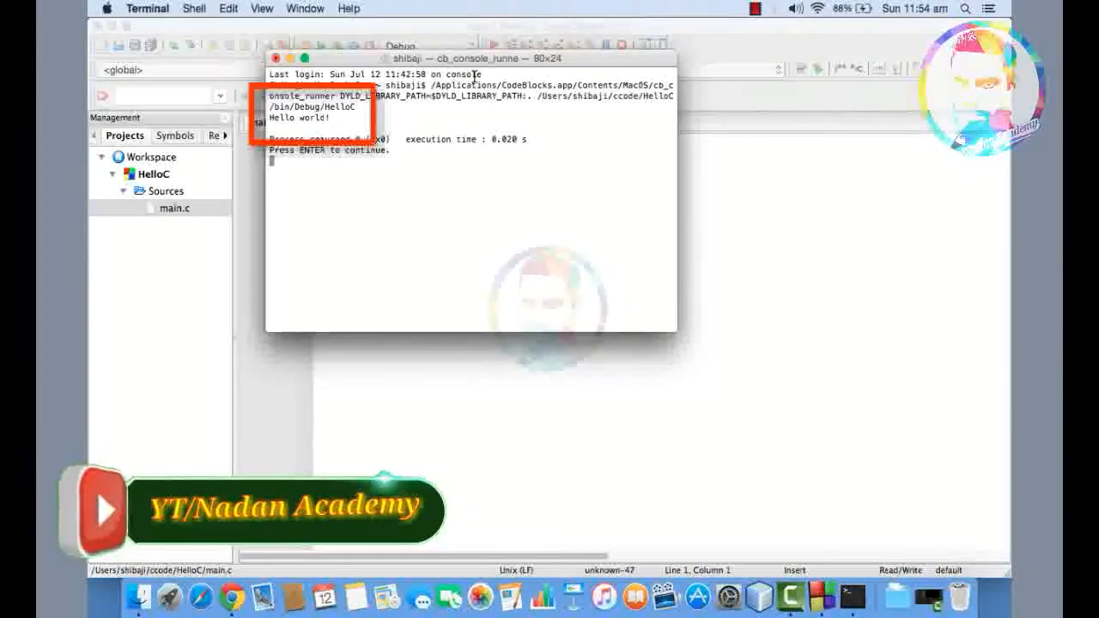
left_click_drag(339, 116, 262, 117)
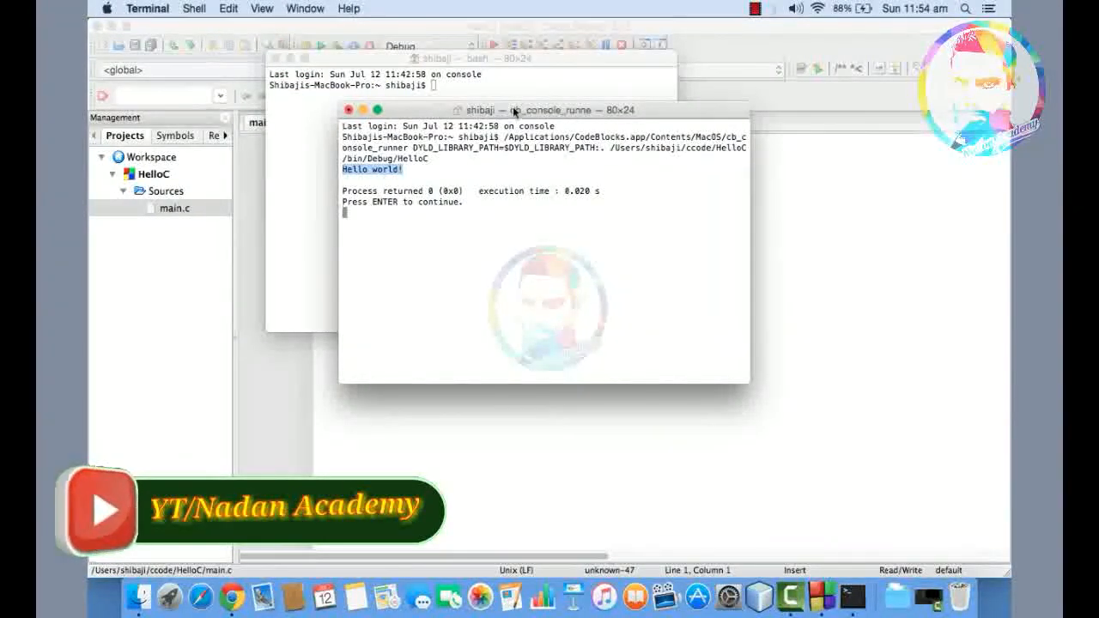
left_click_drag(513, 107, 531, 101)
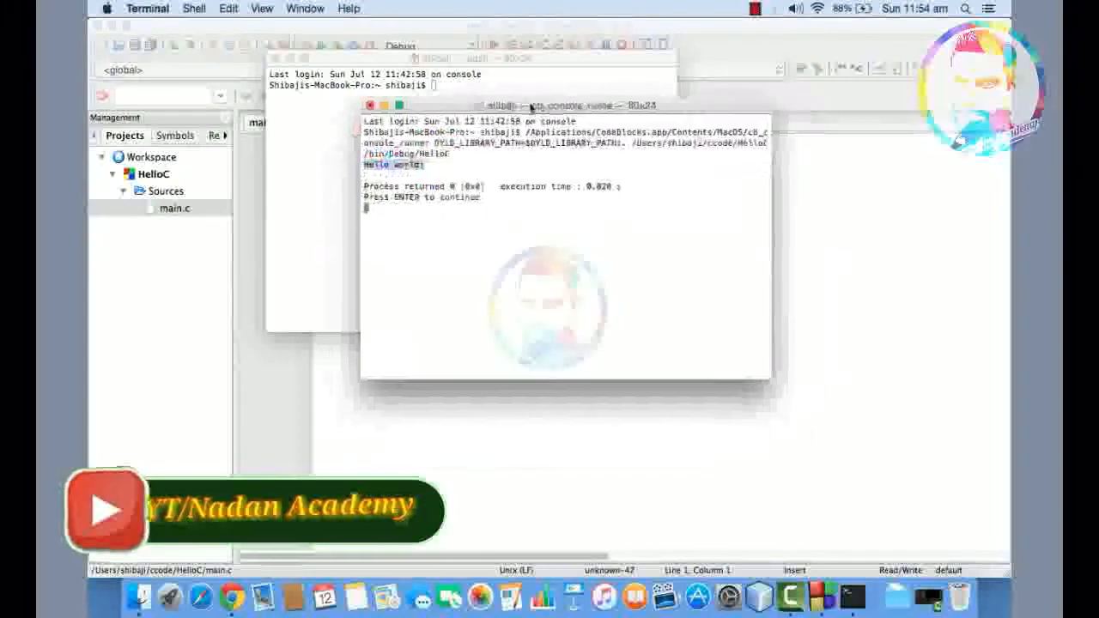
left_click(431, 163)
left_click_drag(430, 164, 357, 163)
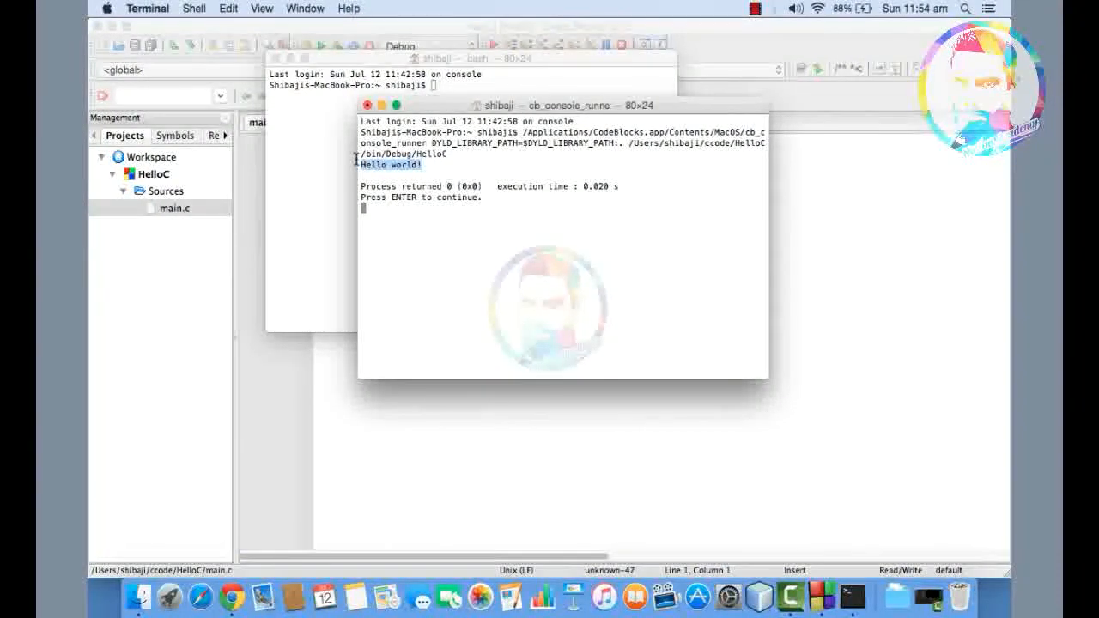
Step: Close the program's console window, terminating its process, and minimize the remaining Terminal window
left_click(367, 104)
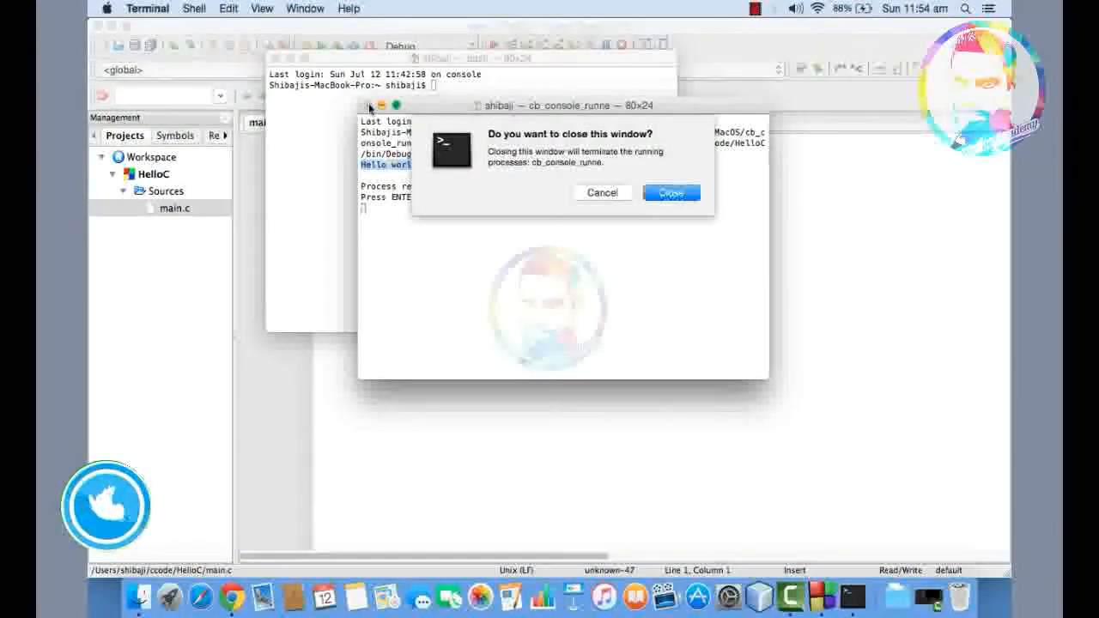
left_click(676, 196)
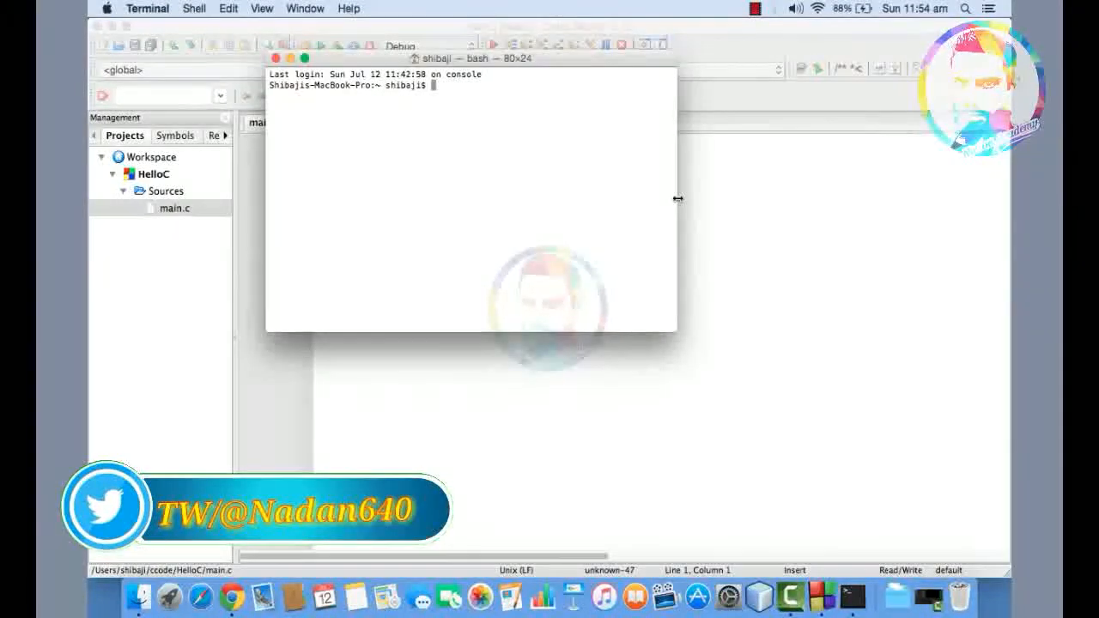
left_click(290, 58)
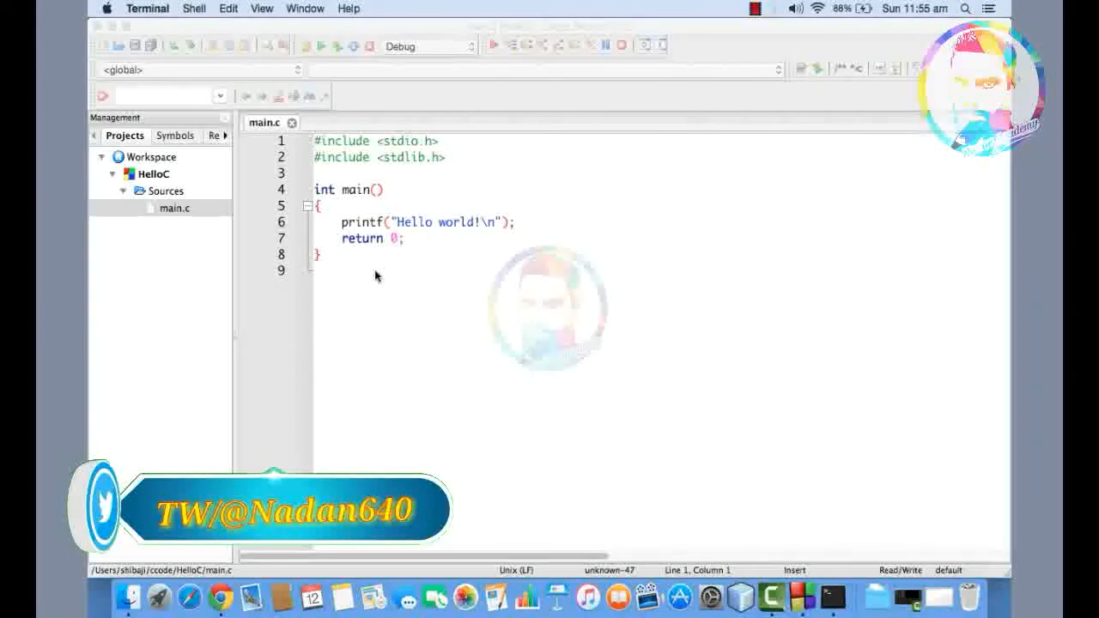